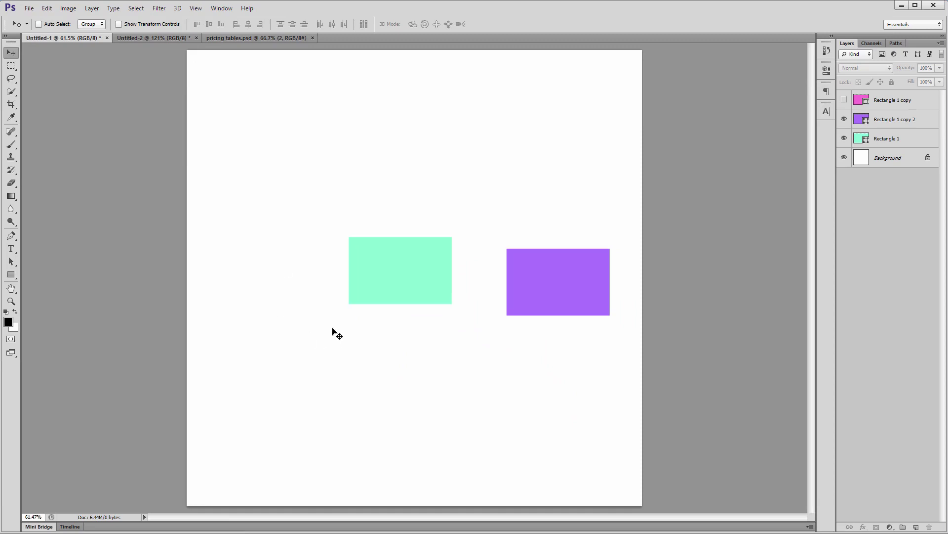
Draw a tall marquee selection beside the mint rectangle and align the Rectangle 1 layer to the selection's left edge
{"action": "left_click", "coordinate": [879, 143]}
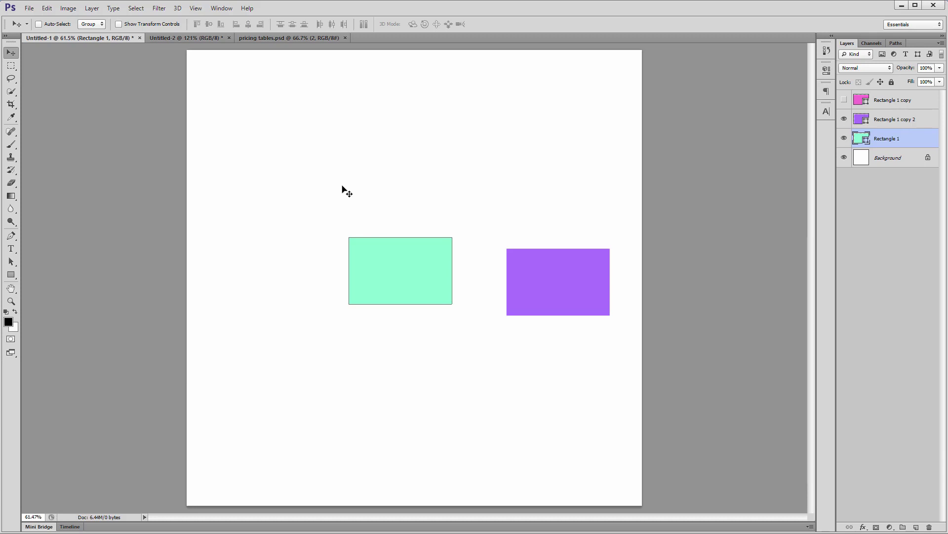
{"action": "key", "text": "ctrl+a"}
{"action": "key", "text": "m"}
{"action": "left_click_drag", "start_coordinate": [257, 181], "coordinate": [343, 320]}
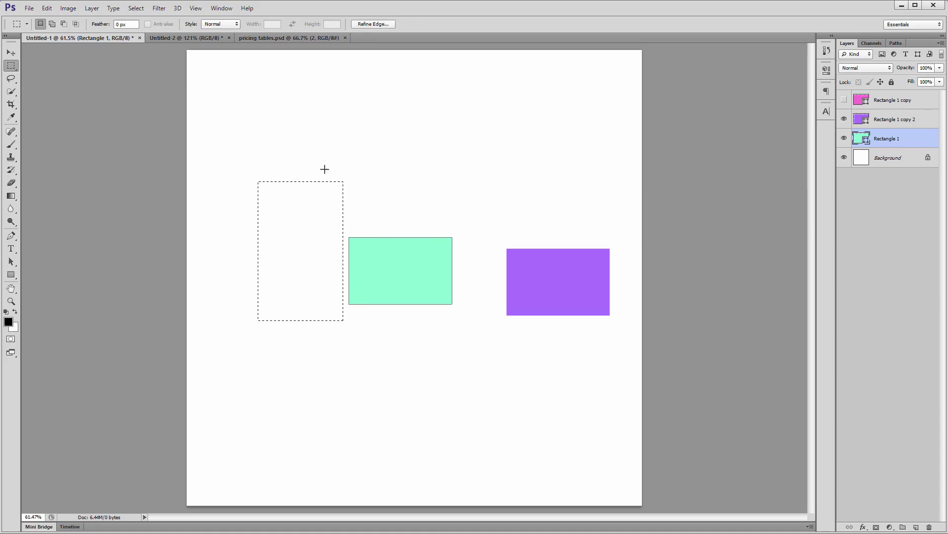
{"action": "key", "text": "v"}
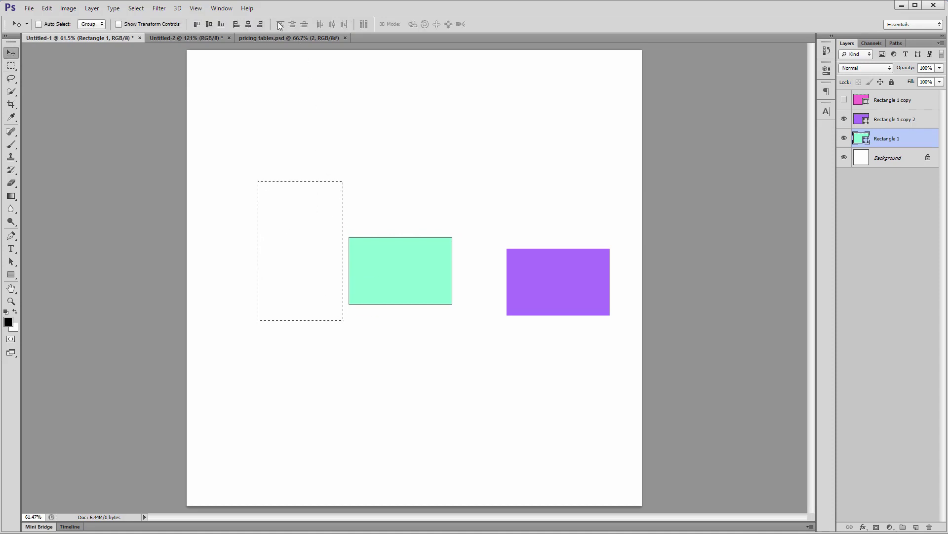
{"action": "left_click", "coordinate": [236, 25]}
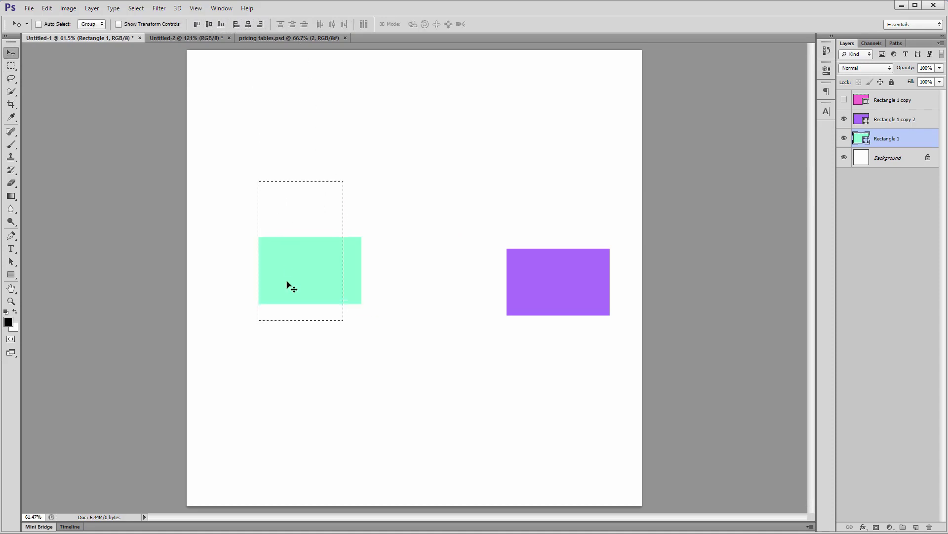
Replace the selection with a larger marquee around the mint rectangle and align the rectangle to its right edge
{"action": "key", "text": "ctrl+d"}
{"action": "key", "text": "m"}
{"action": "left_click_drag", "start_coordinate": [229, 133], "coordinate": [495, 343]}
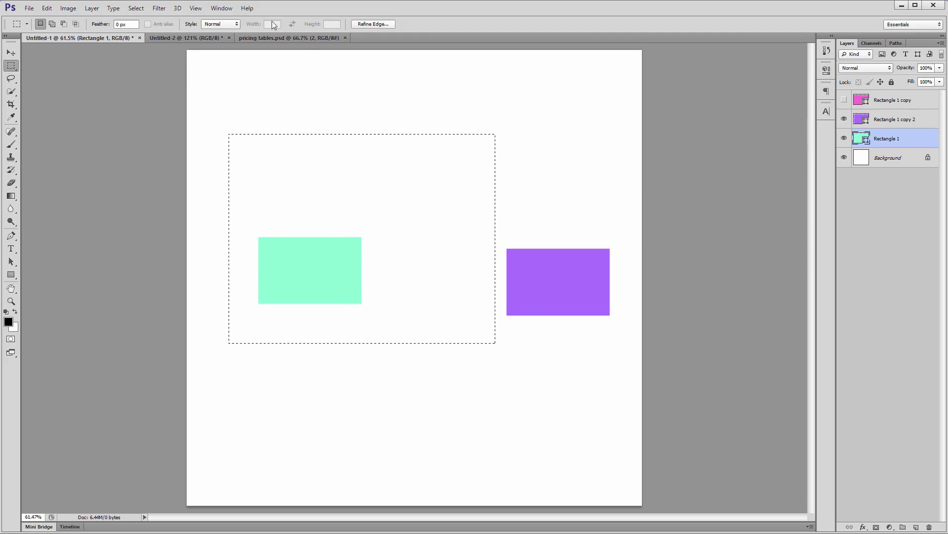
{"action": "key", "text": "v"}
{"action": "left_click", "coordinate": [264, 25]}
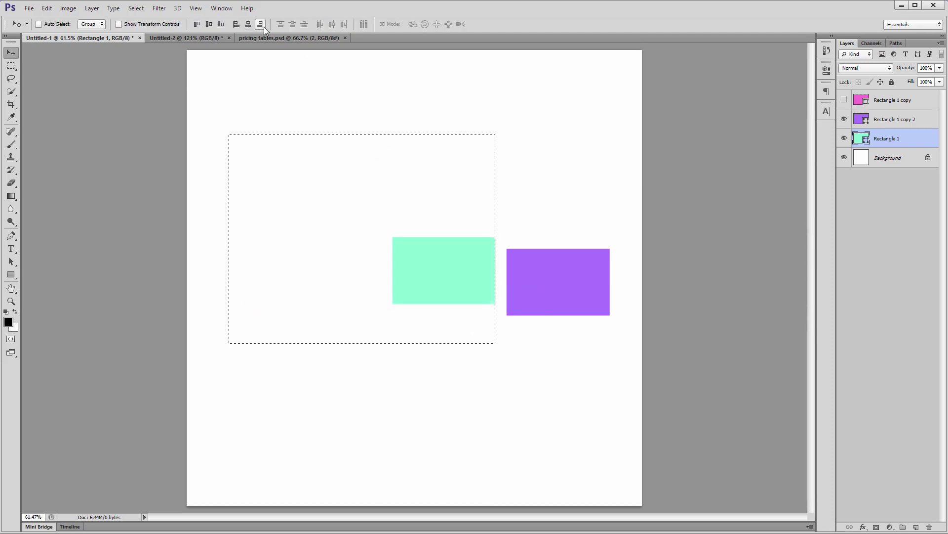
Align the mint rectangle to each edge of the whole canvas in turn, finish with it centred both ways, and deselect
{"action": "key", "text": "ctrl+d"}
{"action": "key", "text": "ctrl+a"}
{"action": "left_click", "coordinate": [237, 25]}
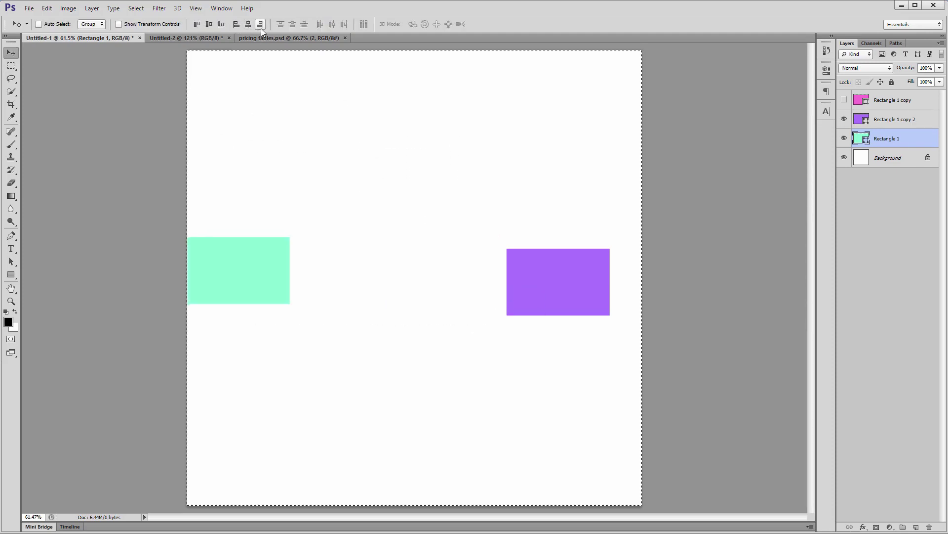
{"action": "left_click", "coordinate": [261, 27]}
{"action": "left_click", "coordinate": [199, 23]}
{"action": "left_click", "coordinate": [219, 24]}
{"action": "left_click", "coordinate": [211, 23]}
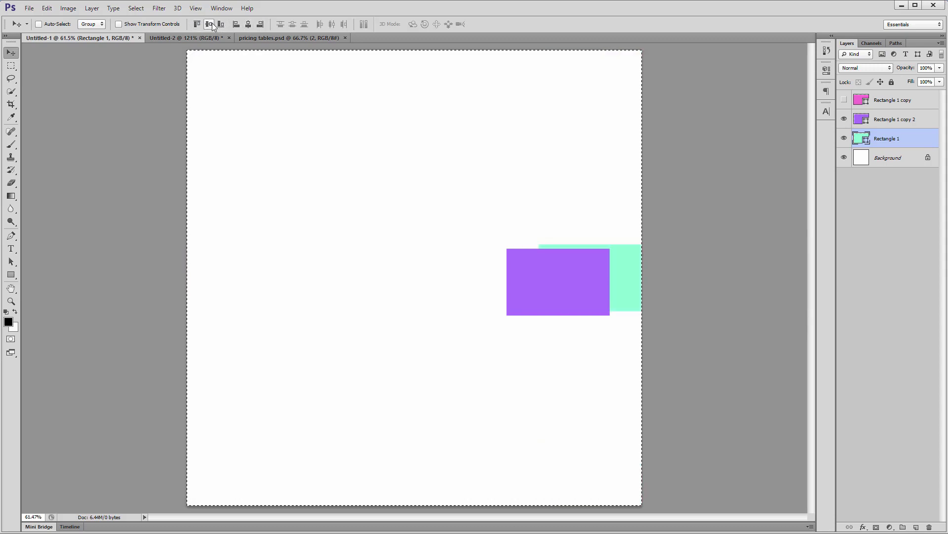
{"action": "left_click", "coordinate": [248, 25]}
{"action": "key", "text": "ctrl+d"}
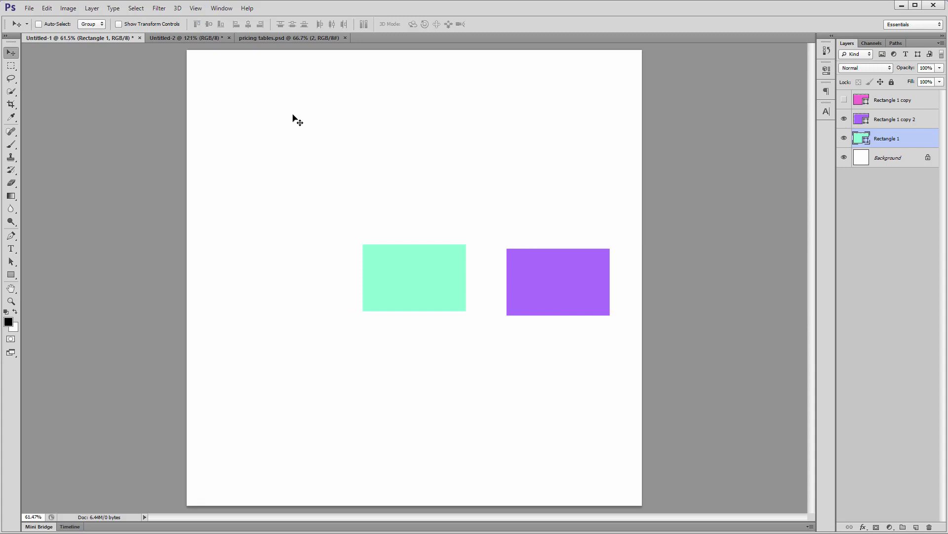
Move the purple rectangle above the mint one's level, then align the bottom edges of both rectangles
{"action": "left_click", "coordinate": [880, 123], "text": "shift"}
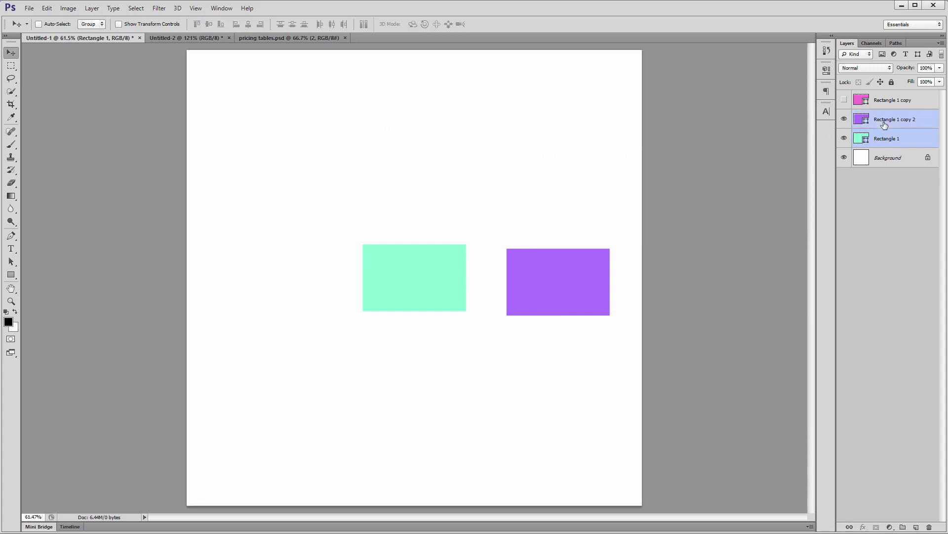
{"action": "left_click_drag", "start_coordinate": [507, 262], "coordinate": [496, 161]}
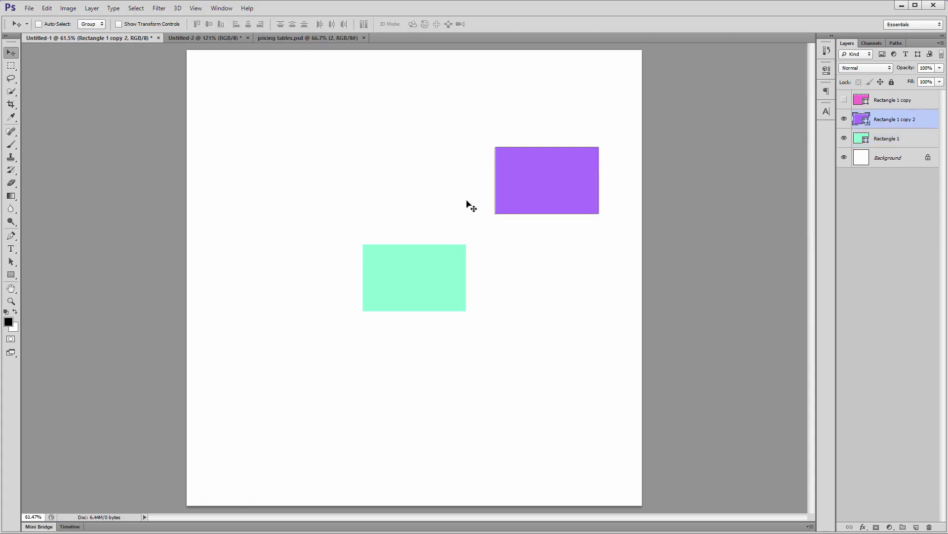
{"action": "left_click", "coordinate": [221, 24]}
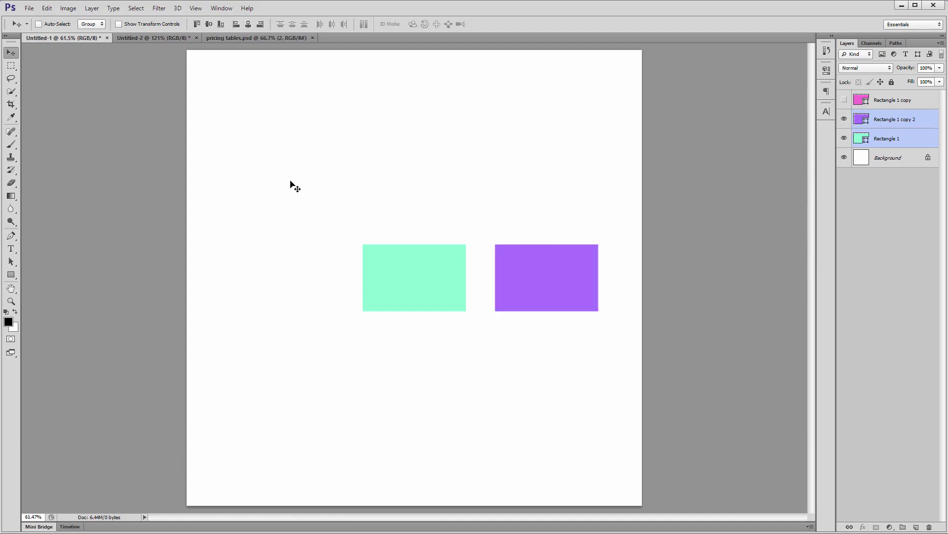
Move the mint rectangle upward and align the left edges of the mint and purple rectangles
{"action": "left_click", "coordinate": [328, 209], "text": "ctrl"}
{"action": "left_click", "coordinate": [408, 277], "text": "ctrl"}
{"action": "left_click_drag", "start_coordinate": [409, 277], "coordinate": [405, 205]}
{"action": "left_click", "coordinate": [537, 277], "text": "ctrl+shift"}
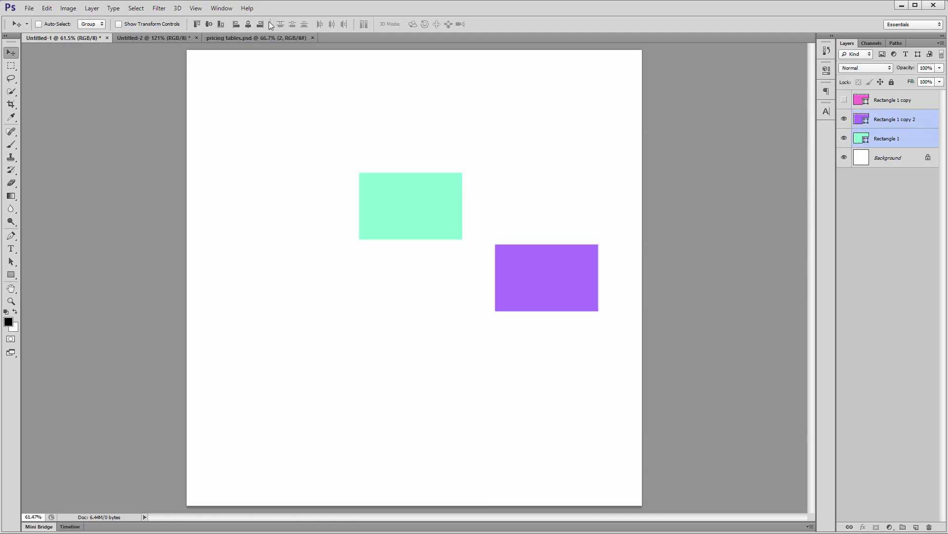
{"action": "left_click", "coordinate": [236, 24]}
Offset the purple rectangle down and to the right, then align the right edges of the two rectangles
{"action": "left_click", "coordinate": [395, 294], "text": "ctrl"}
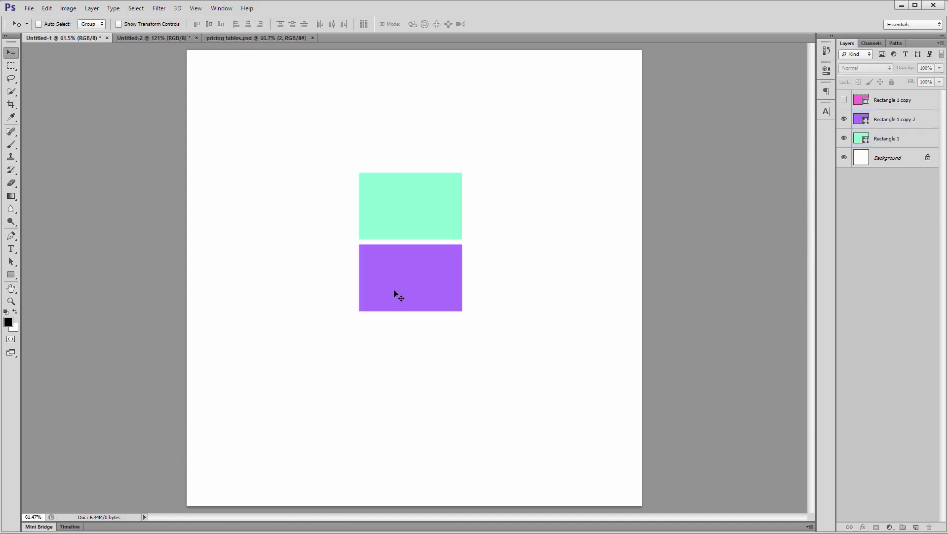
{"action": "left_click_drag", "start_coordinate": [431, 296], "coordinate": [503, 318]}
{"action": "left_click", "coordinate": [397, 175], "text": "ctrl+shift"}
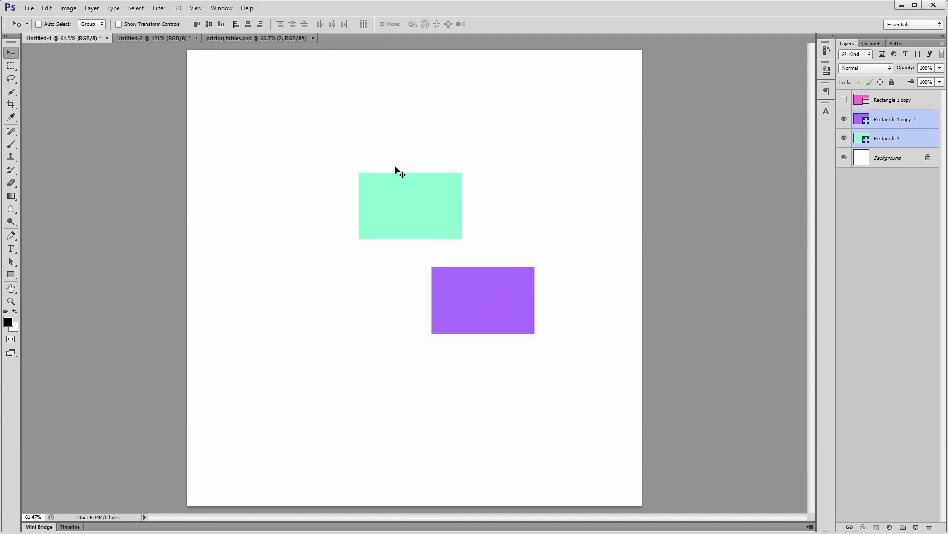
{"action": "left_click", "coordinate": [258, 25]}
Offset the purple rectangle to the left of the mint one and align the left edges of both rectangles
{"action": "left_click", "coordinate": [343, 236], "text": "ctrl"}
{"action": "left_click", "coordinate": [470, 315], "text": "ctrl"}
{"action": "left_click_drag", "start_coordinate": [470, 314], "coordinate": [357, 305]}
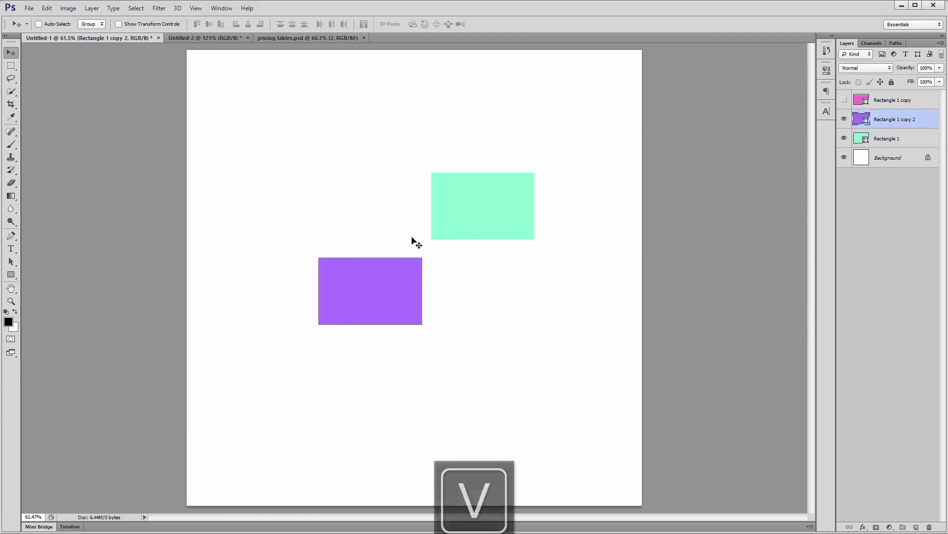
{"action": "left_click", "coordinate": [440, 223], "text": "ctrl+shift"}
{"action": "left_click", "coordinate": [239, 22]}
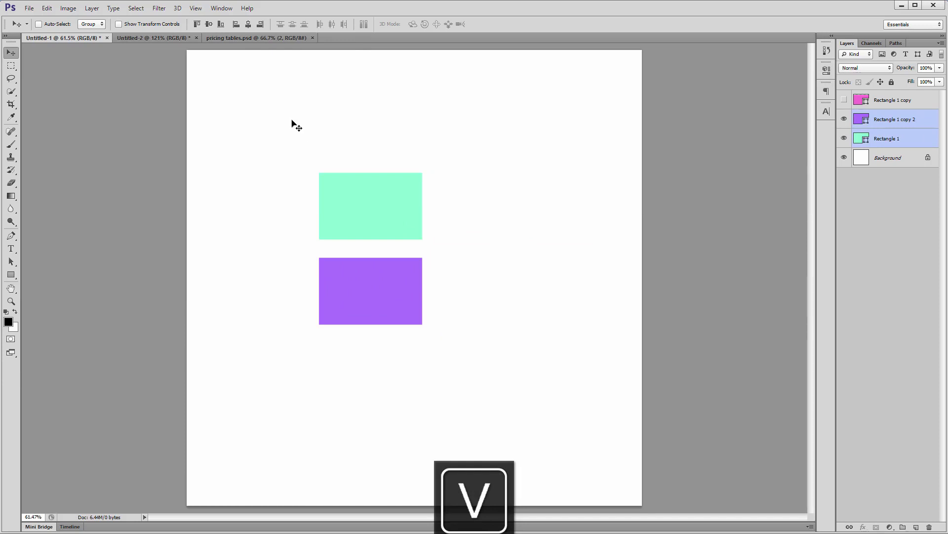
Move the purple rectangle to the right of the mint one and make the pink Rectangle 1 copy layer visible
{"action": "key", "text": "m"}
{"action": "key", "text": "v"}
{"action": "left_click", "coordinate": [897, 126]}
{"action": "left_click_drag", "start_coordinate": [477, 166], "coordinate": [612, 148]}
{"action": "left_click", "coordinate": [879, 99]}
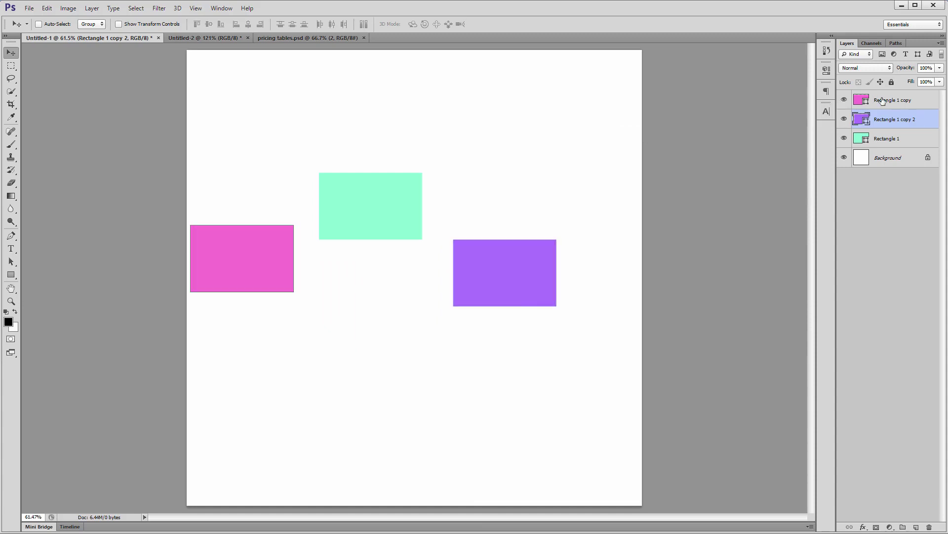
Move the purple rectangle further down and right, then distribute the horizontal centers of all three rectangles
{"action": "left_click_drag", "start_coordinate": [502, 270], "coordinate": [558, 340]}
{"action": "left_click", "coordinate": [388, 218], "text": "ctrl+shift"}
{"action": "left_click", "coordinate": [262, 259], "text": "ctrl+shift"}
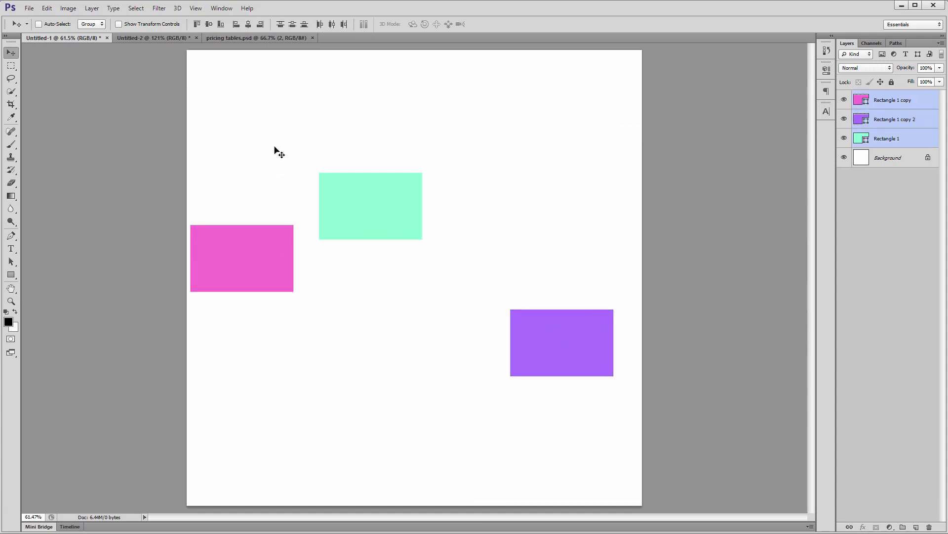
{"action": "left_click", "coordinate": [332, 24]}
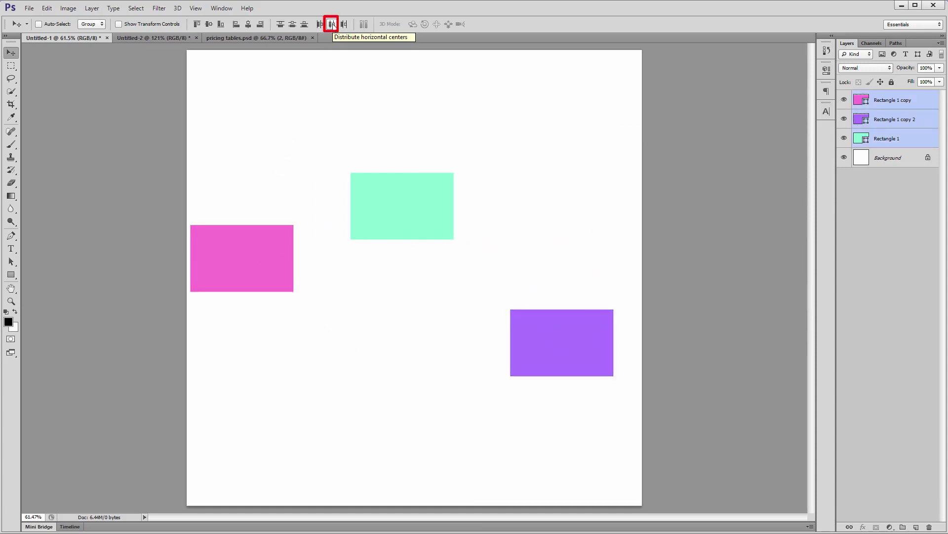
Move the pink rectangle near the canvas top and distribute the vertical centers of all three rectangles
{"action": "left_click_drag", "start_coordinate": [275, 247], "coordinate": [276, 109]}
{"action": "left_click", "coordinate": [383, 205], "text": "ctrl+shift"}
{"action": "left_click", "coordinate": [539, 333], "text": "ctrl+shift"}
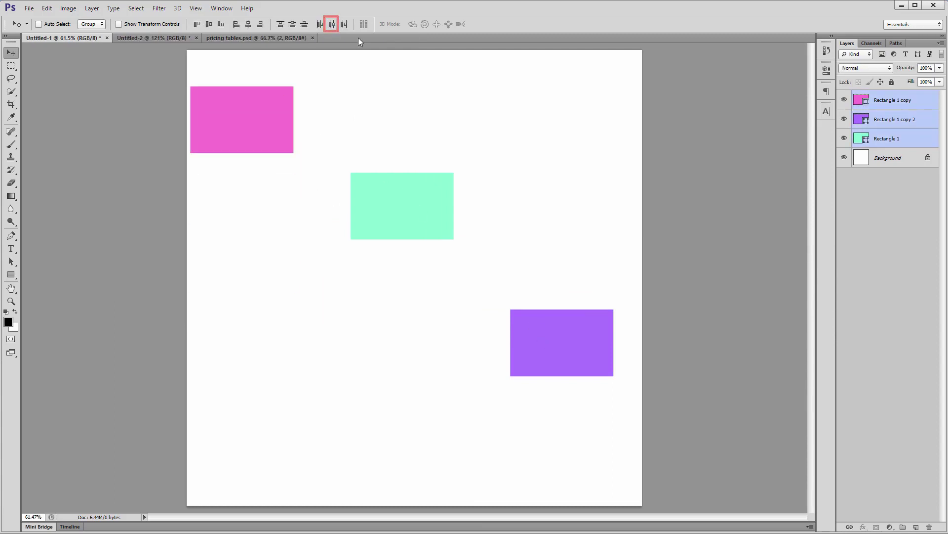
{"action": "left_click", "coordinate": [293, 24]}
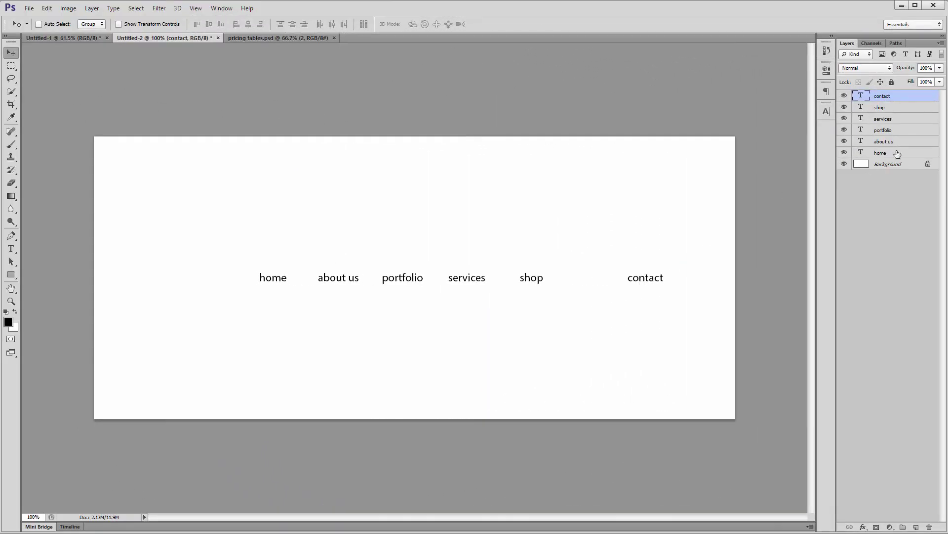
Distribute the horizontal centers of the six menu text layers from home to contact
{"action": "left_click", "coordinate": [898, 153], "text": "shift"}
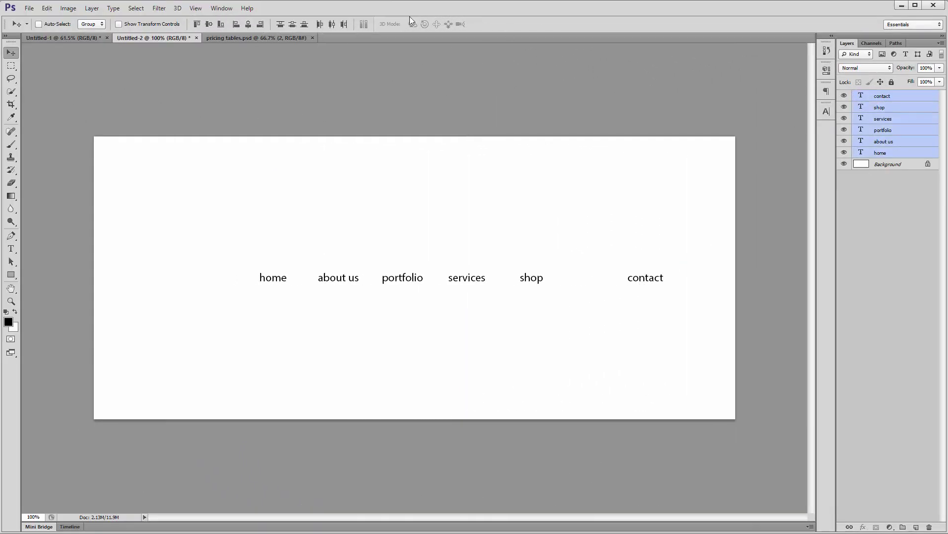
{"action": "left_click", "coordinate": [333, 24]}
Measure the gaps between neighbouring menu words from contact back to about us using marquee selections
{"action": "key", "text": "z"}
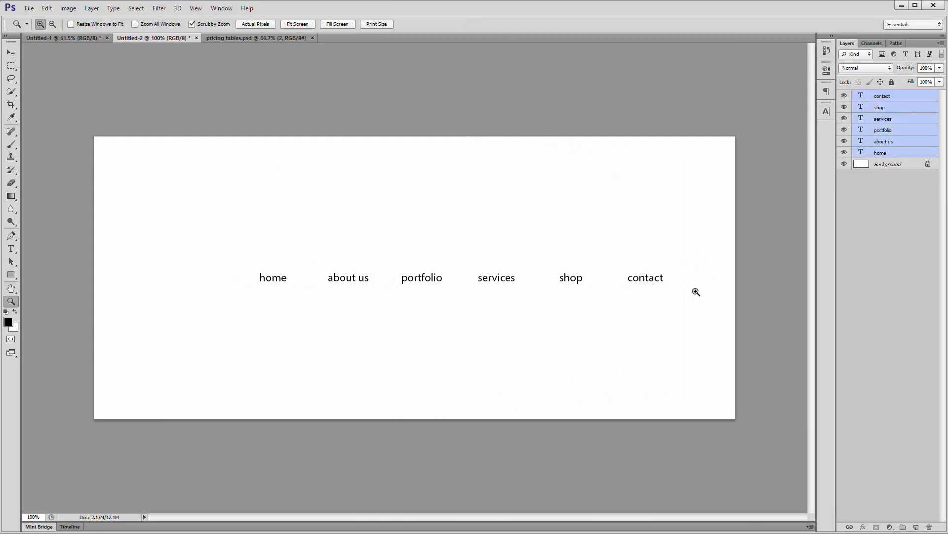
{"action": "left_click_drag", "start_coordinate": [691, 289], "coordinate": [727, 310]}
{"action": "key", "text": "m"}
{"action": "left_click_drag", "start_coordinate": [405, 249], "coordinate": [526, 278]}
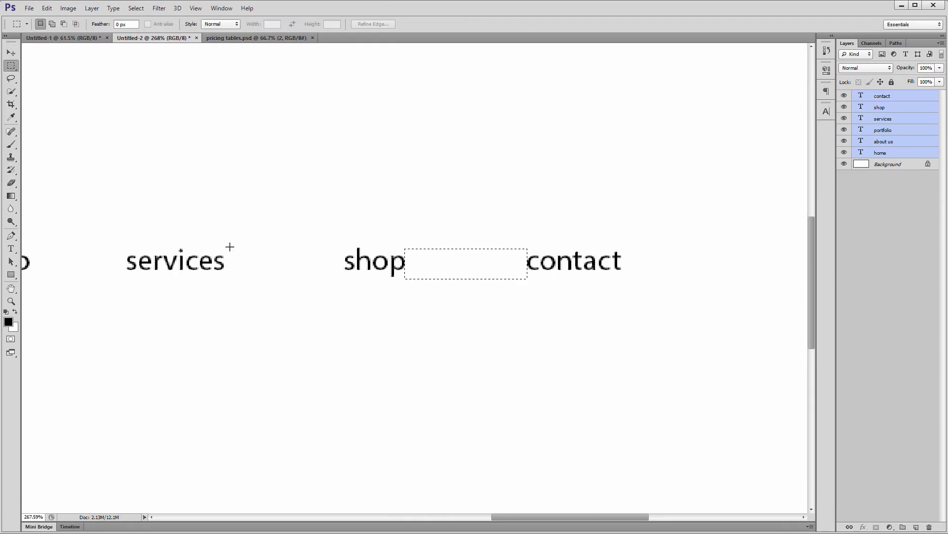
{"action": "left_click_drag", "start_coordinate": [224, 251], "coordinate": [344, 287]}
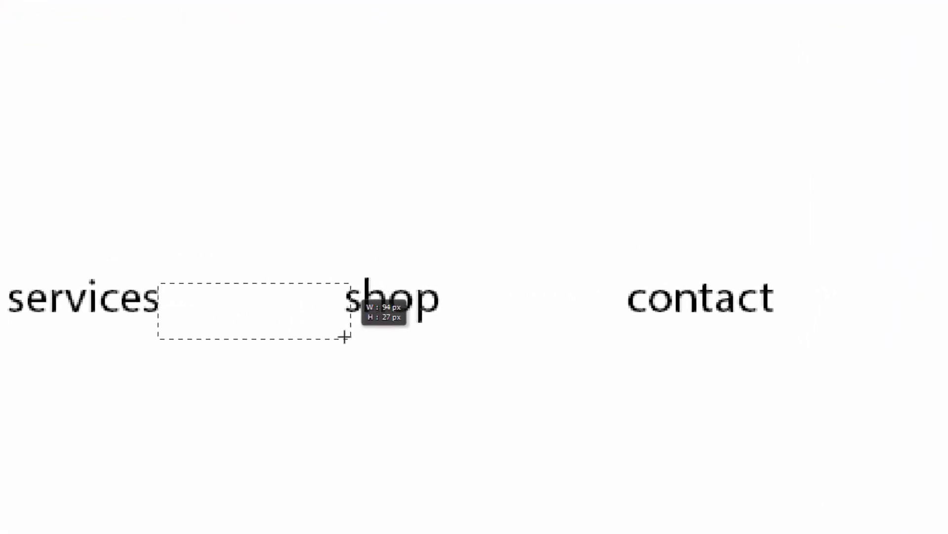
{"action": "left_click_drag", "start_coordinate": [344, 336], "coordinate": [346, 335]}
{"action": "left_click_drag", "start_coordinate": [240, 314], "coordinate": [388, 367]}
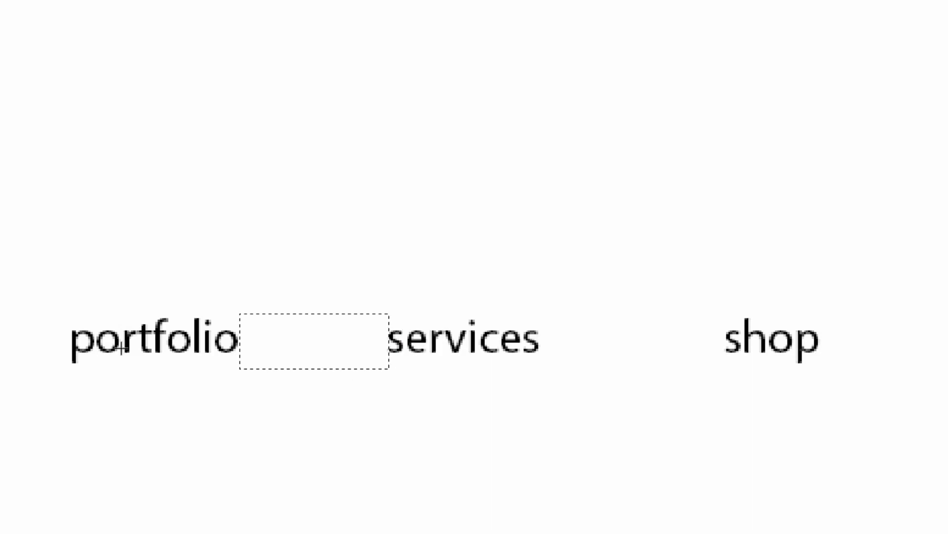
{"action": "left_click_drag", "start_coordinate": [55, 283], "coordinate": [169, 308]}
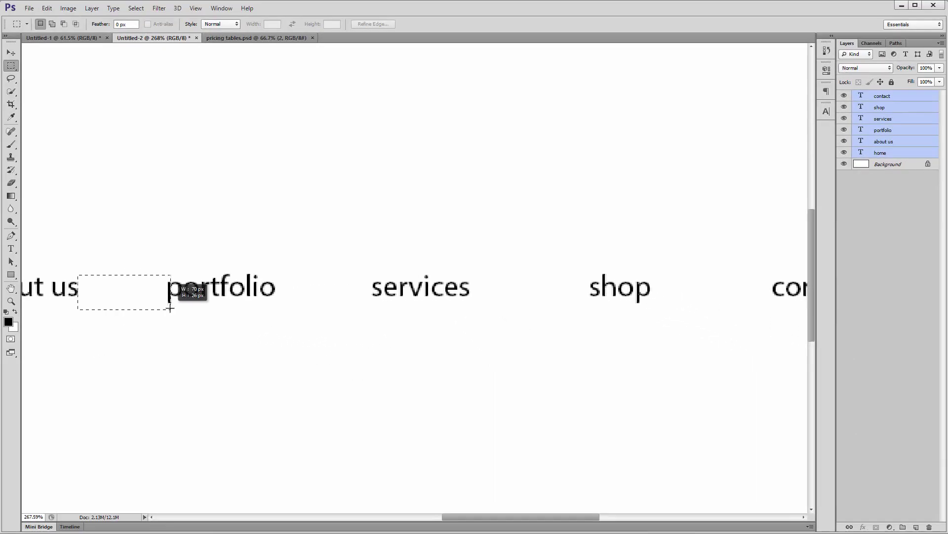
{"action": "left_click", "coordinate": [166, 308]}
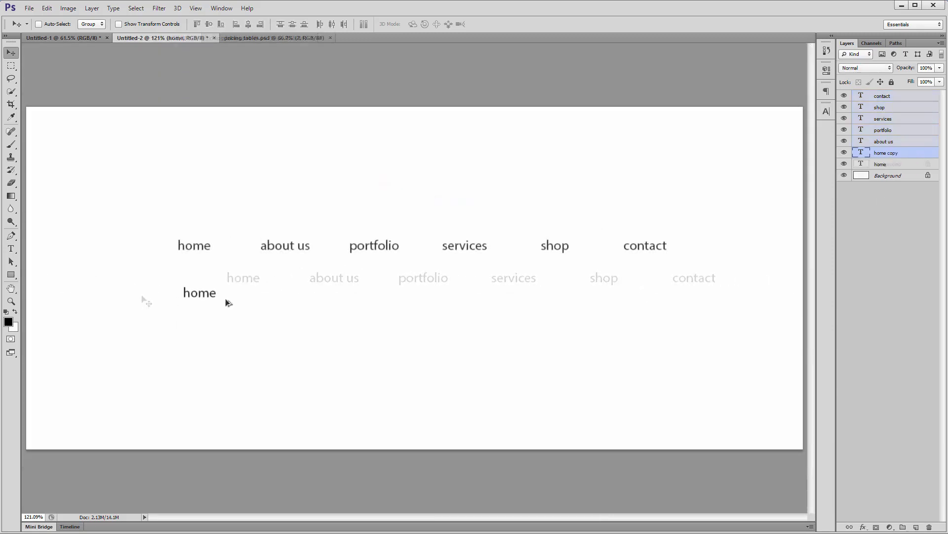
Extend the home copy text to read "home about us portfolio" with equal wide spaces between the items, and nudge it into place
{"action": "left_click", "coordinate": [213, 293]}
{"action": "type", "text": "about us portfolio"}
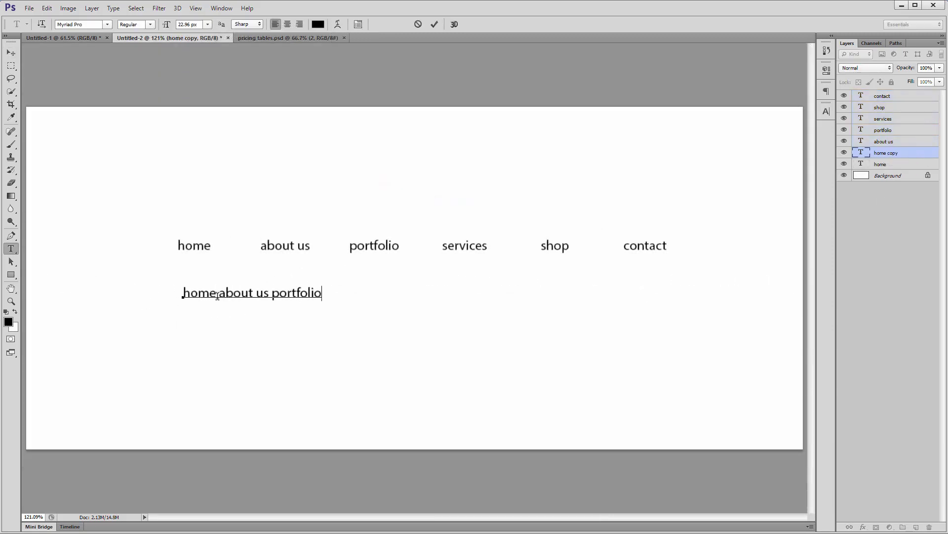
{"action": "left_click", "coordinate": [217, 296]}
{"action": "left_click_drag", "start_coordinate": [217, 295], "coordinate": [245, 293]}
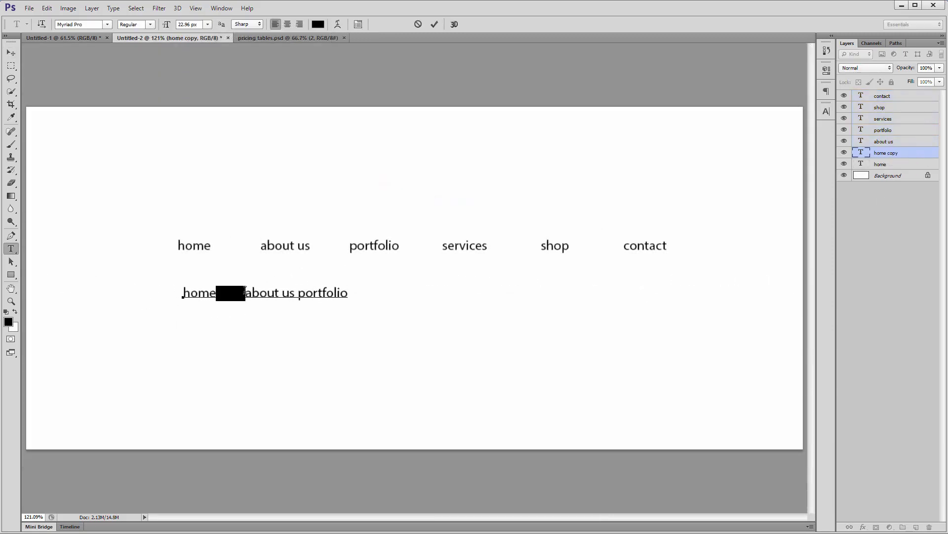
{"action": "key", "text": "ctrl+c"}
{"action": "left_click", "coordinate": [295, 292]}
{"action": "key", "text": "ctrl+v"}
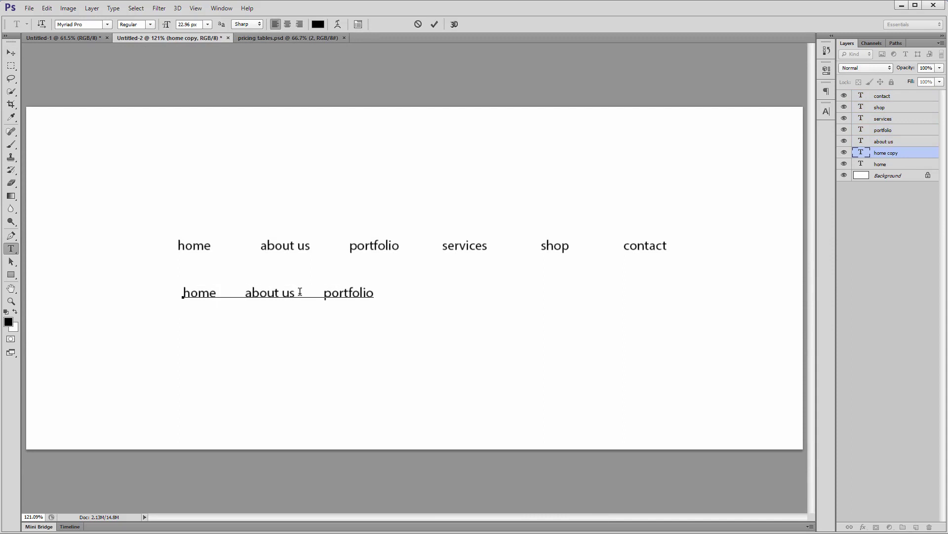
{"action": "key", "text": "ctrl+Return"}
{"action": "key", "text": "ctrl+1"}
{"action": "left_click_drag", "start_coordinate": [341, 300], "coordinate": [337, 301]}
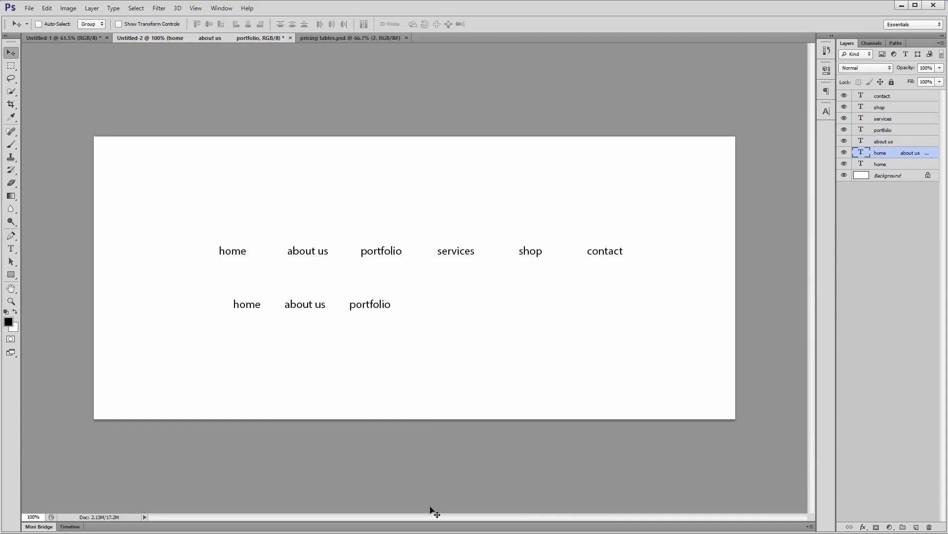
In the Untitled-1 document, move the pink rectangle inward to just above the green one and select both rectangles
{"action": "left_click", "coordinate": [44, 37]}
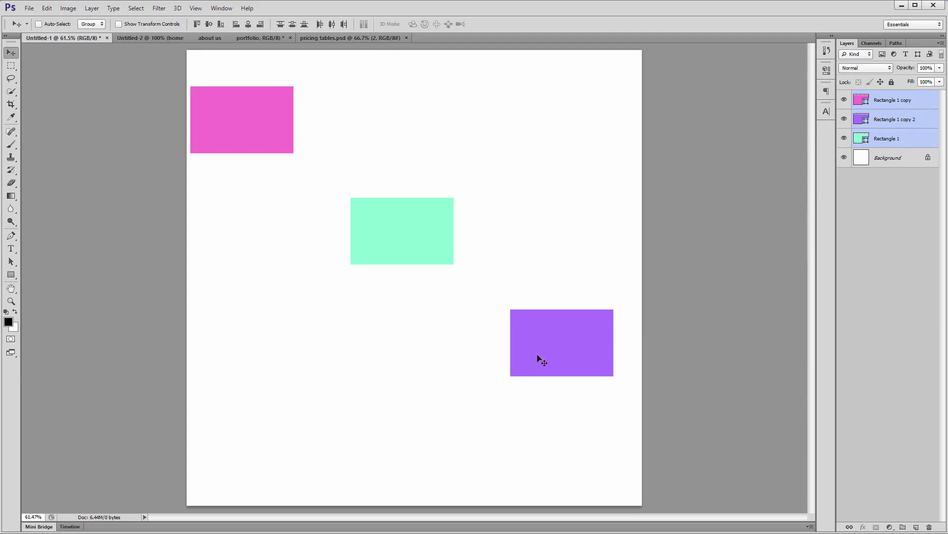
{"action": "left_click", "coordinate": [924, 102]}
{"action": "left_click_drag", "start_coordinate": [375, 133], "coordinate": [429, 174]}
{"action": "left_click", "coordinate": [401, 233], "text": "ctrl+shift"}
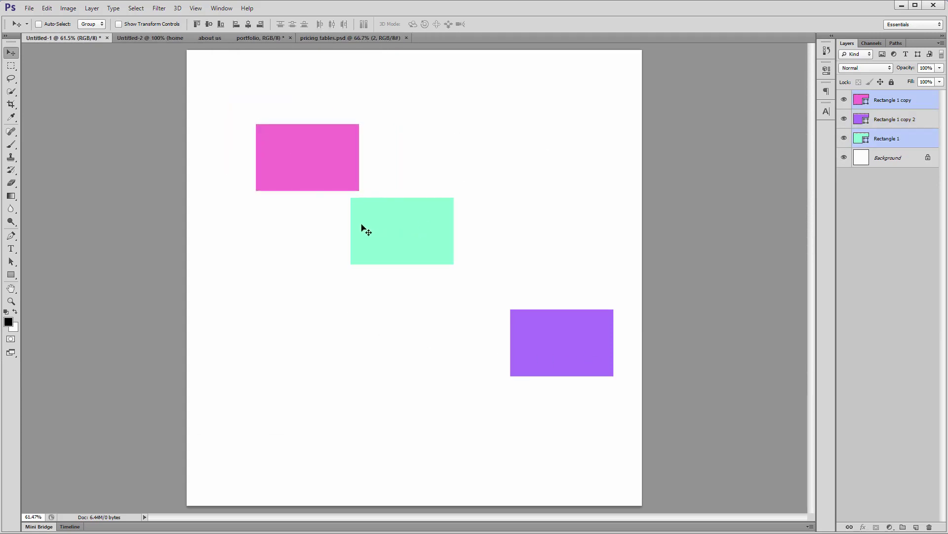
Try aligning the pink and green rectangles' horizontal centers to each other and to the whole canvas, undoing each alignment
{"action": "left_click", "coordinate": [248, 27]}
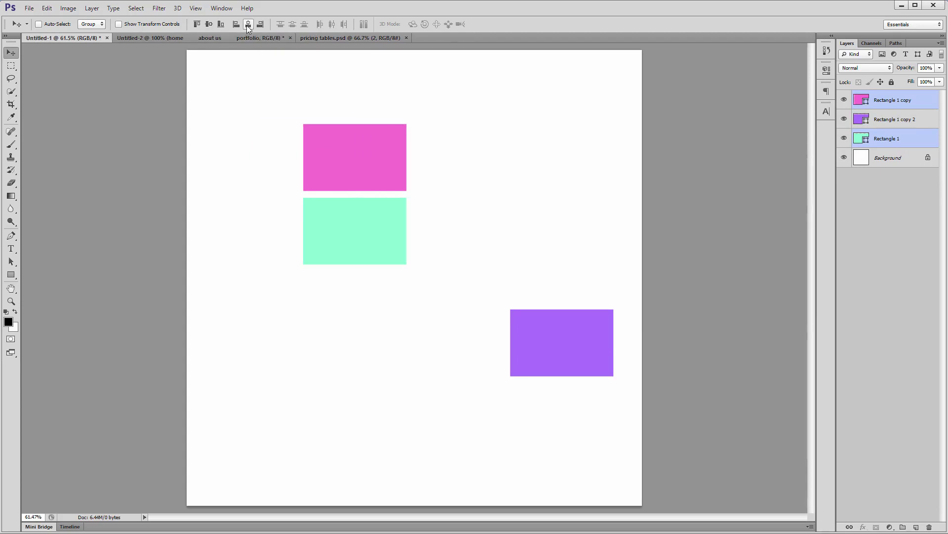
{"action": "key", "text": "ctrl+z"}
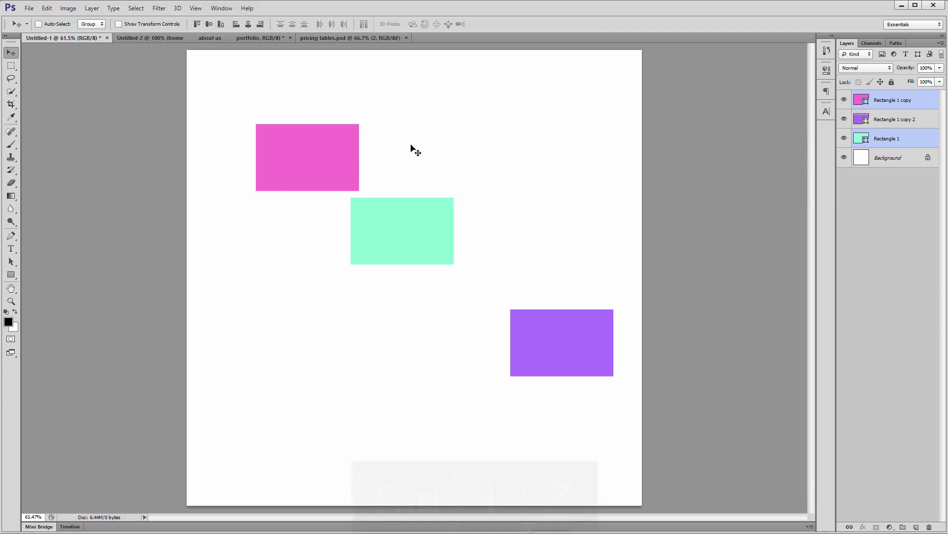
{"action": "key", "text": "ctrl+a"}
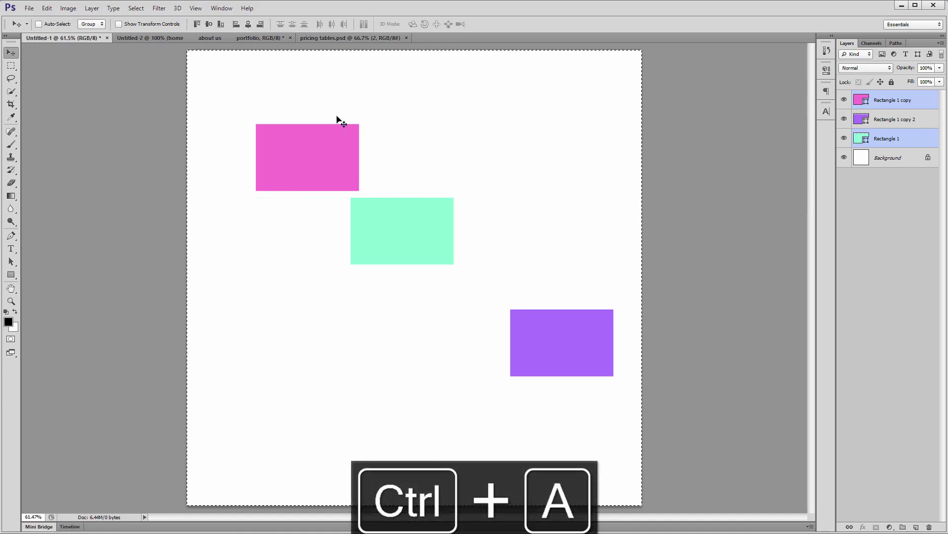
{"action": "left_click", "coordinate": [248, 25]}
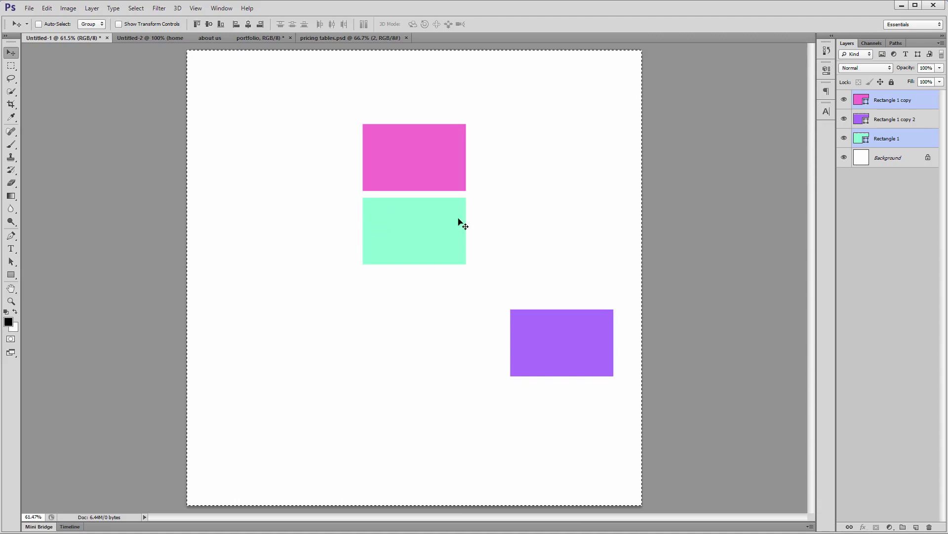
{"action": "key", "text": "ctrl+z"}
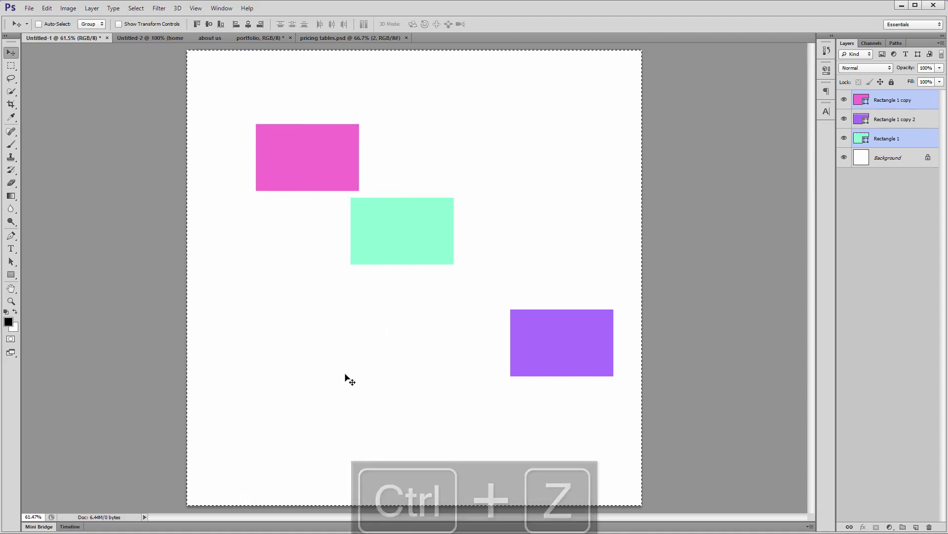
Group the pink and green rectangles, center the group horizontally on the canvas, and clear the canvas selection
{"action": "key", "text": "ctrl+g"}
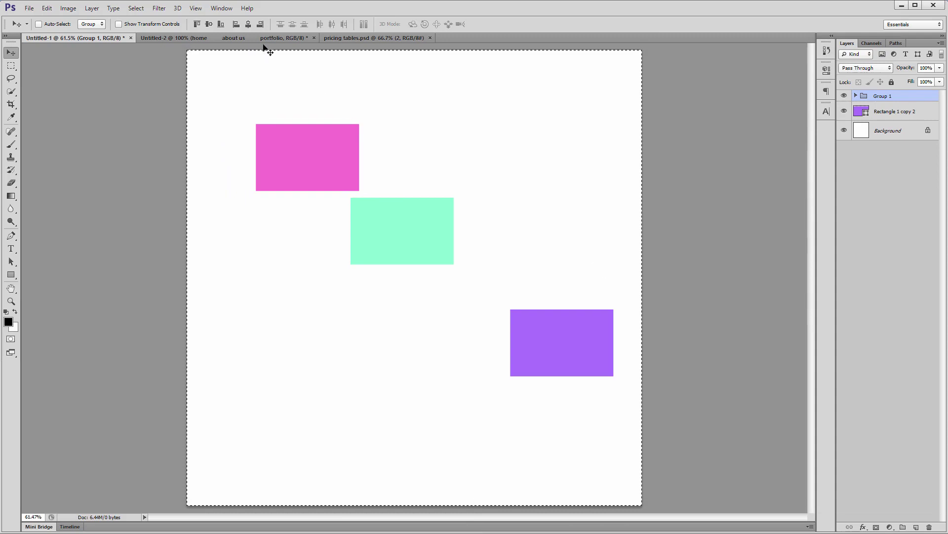
{"action": "left_click_drag", "start_coordinate": [304, 309], "coordinate": [364, 309]}
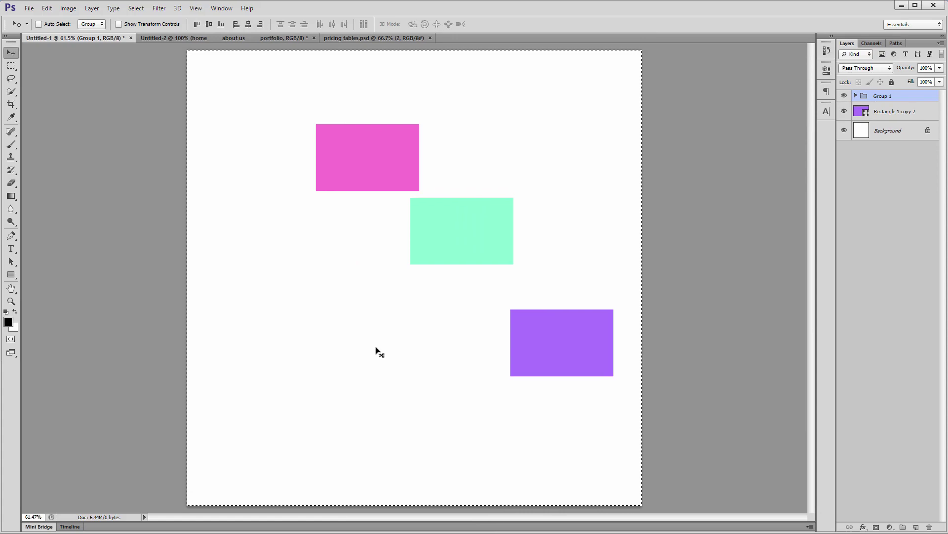
{"action": "key", "text": "ctrl+d"}
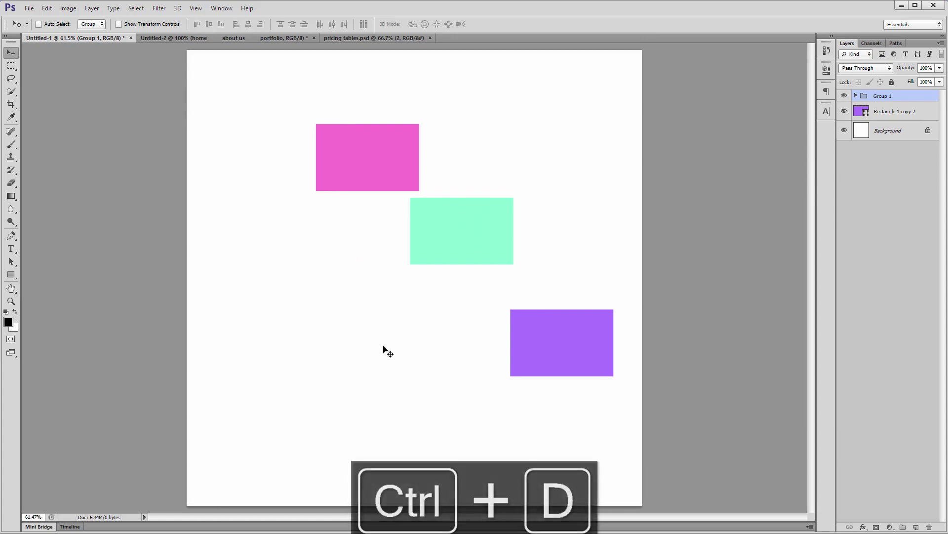
In pricing tables.psd, move the Professional table (group 3) horizontally until it touches the Ultimate table
{"action": "left_click", "coordinate": [374, 40]}
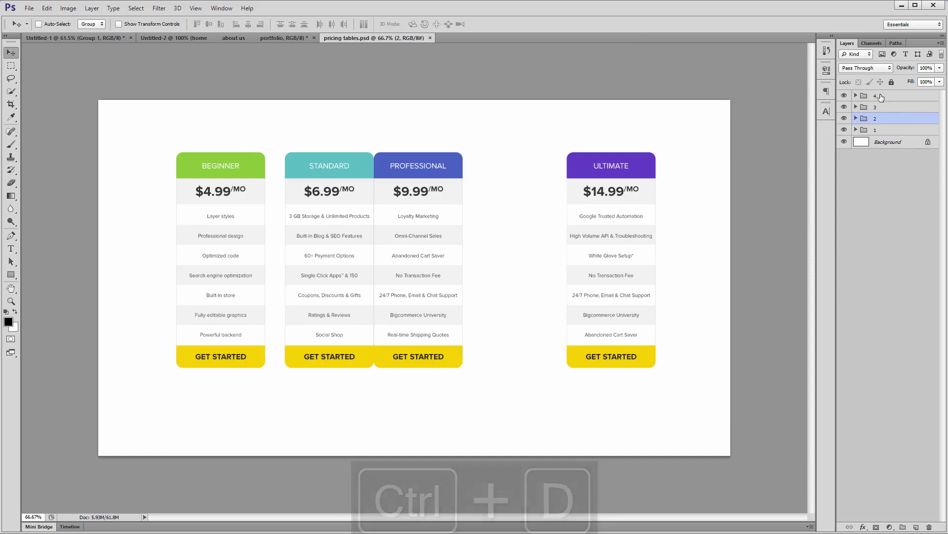
{"action": "left_click", "coordinate": [857, 95], "text": "ctrl"}
{"action": "left_click", "coordinate": [856, 96], "text": "ctrl"}
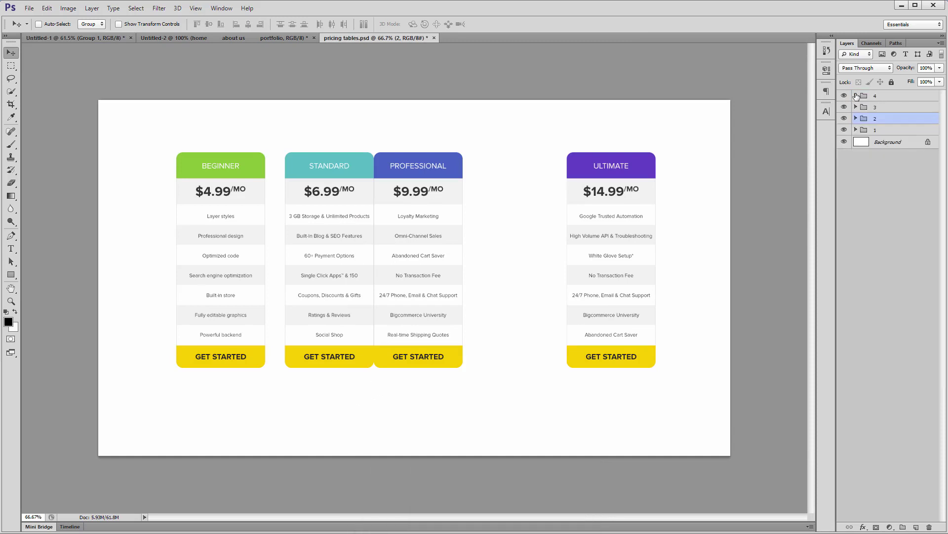
{"action": "left_click", "coordinate": [872, 98]}
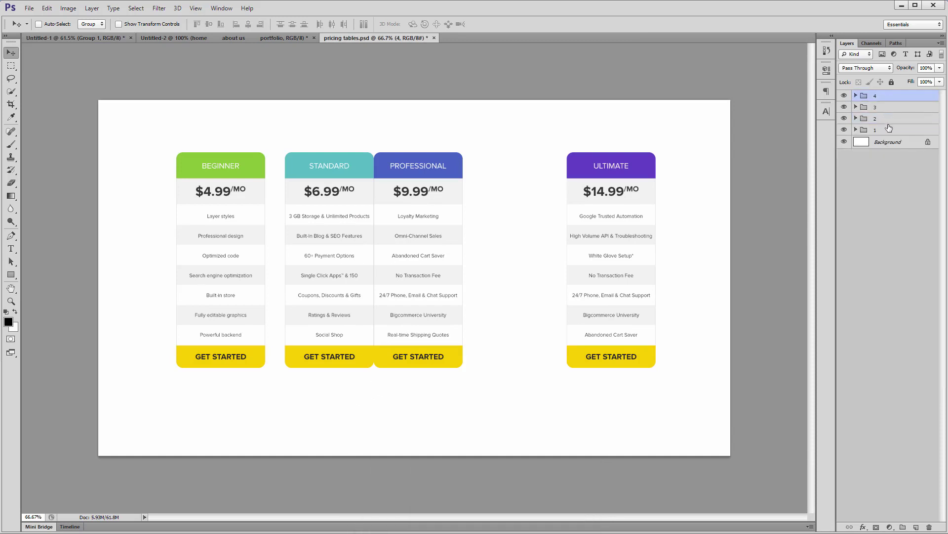
{"action": "left_click", "coordinate": [885, 107]}
{"action": "left_click_drag", "start_coordinate": [455, 233], "coordinate": [560, 233]}
Nudge the Professional table 20 pixels away from the Ultimate table
{"action": "key", "text": "z"}
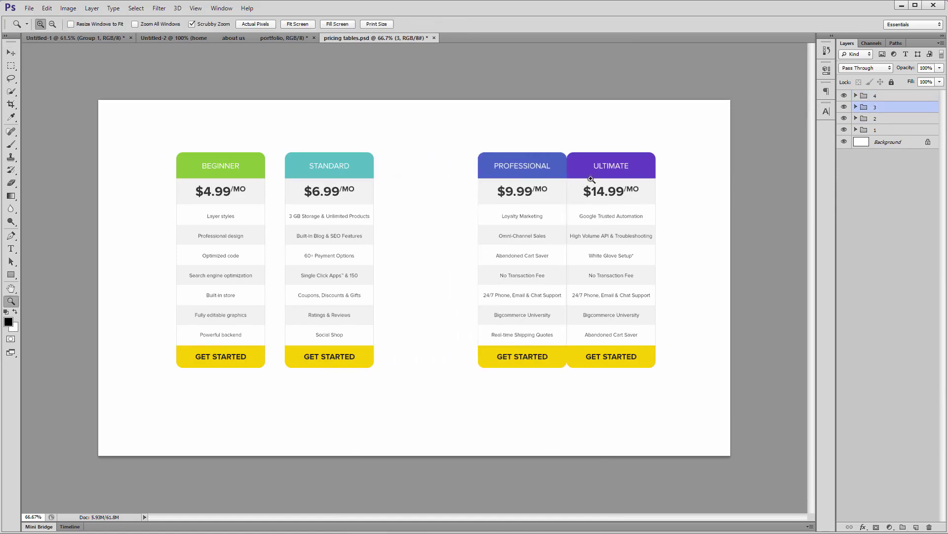
{"action": "left_click_drag", "start_coordinate": [592, 179], "coordinate": [652, 179]}
{"action": "key", "text": "v"}
{"action": "key", "text": "Left"}
{"action": "key", "text": "Right"}
{"action": "key", "text": "shift+Left"}
{"action": "key", "text": "shift+Left"}
Move the Standard table (group 2) beside the Professional table and leave a 20-pixel gap between them
{"action": "key", "text": "ctrl+1"}
{"action": "left_click", "coordinate": [893, 119]}
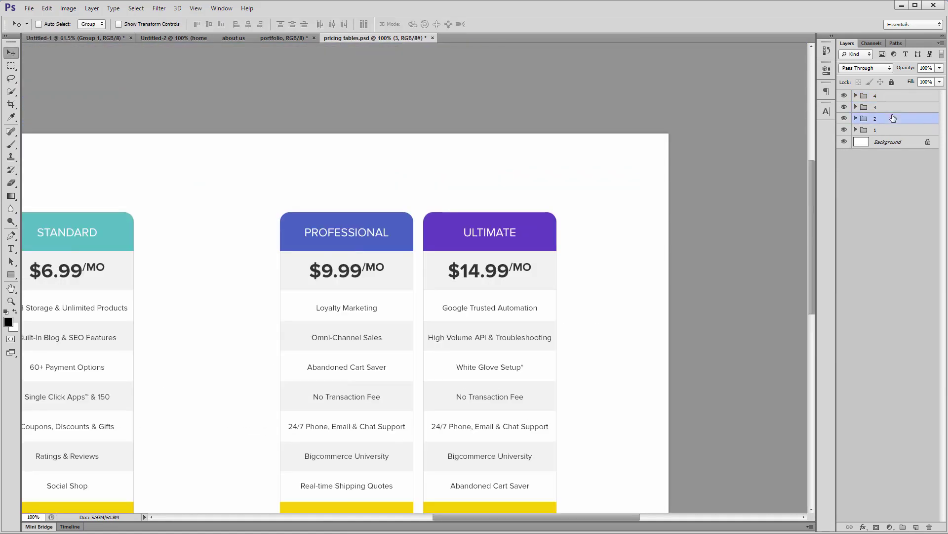
{"action": "key", "text": "z"}
{"action": "left_click_drag", "start_coordinate": [228, 334], "coordinate": [387, 346]}
{"action": "key", "text": "v"}
{"action": "key", "text": "shift+Left"}
{"action": "key", "text": "shift+Left"}
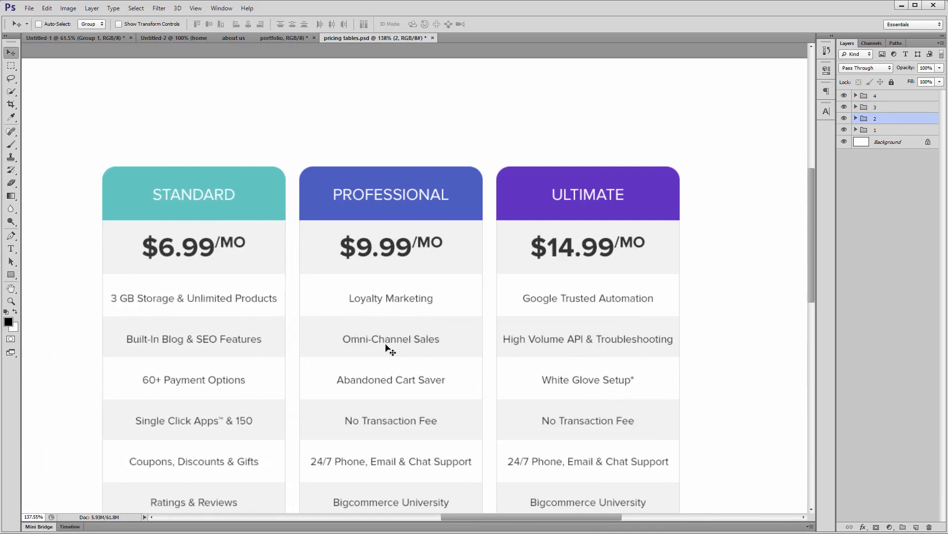
Move the Beginner table (group 1) beside the Standard table and leave a 20-pixel gap between them
{"action": "left_click", "coordinate": [879, 130]}
{"action": "key", "text": "ctrl+1"}
{"action": "left_click_drag", "start_coordinate": [246, 371], "coordinate": [371, 363]}
{"action": "key", "text": "shift+Left"}
{"action": "key", "text": "shift+Left"}
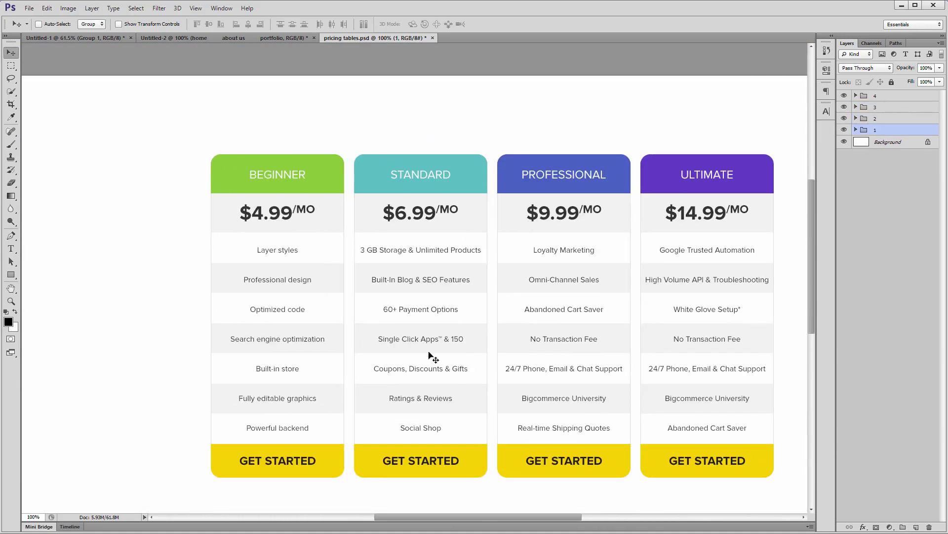
Group all four pricing tables, center the group horizontally and vertically on the canvas, and clear the canvas selection
{"action": "left_click", "coordinate": [892, 96], "text": "shift"}
{"action": "key", "text": "z"}
{"action": "left_click", "coordinate": [620, 246], "text": "alt"}
{"action": "left_click", "coordinate": [622, 247], "text": "alt"}
{"action": "key", "text": "v"}
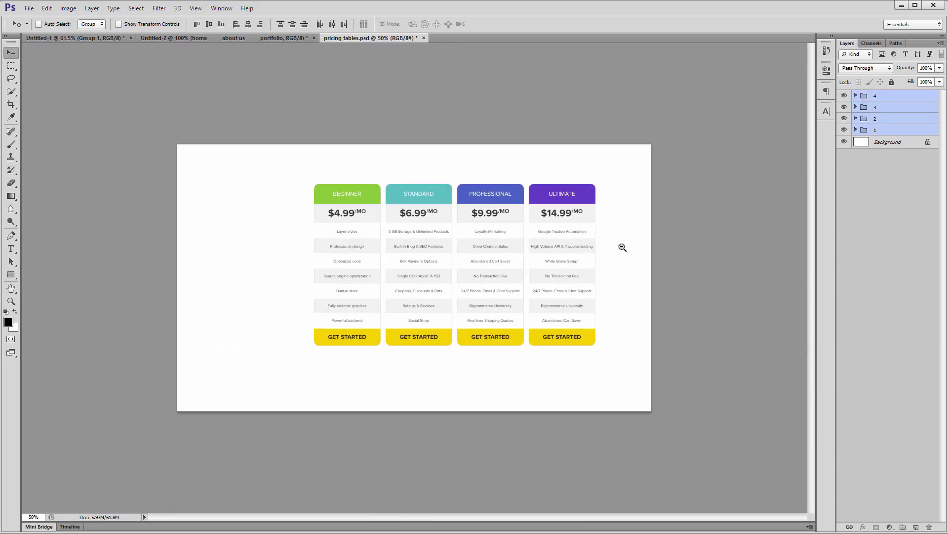
{"action": "key", "text": "ctrl+g"}
{"action": "key", "text": "ctrl+a"}
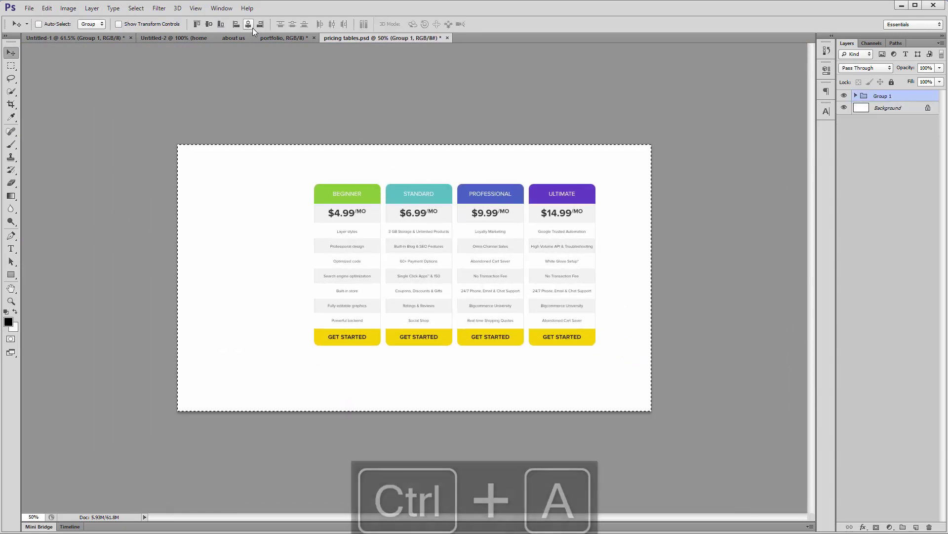
{"action": "left_click", "coordinate": [250, 25]}
{"action": "left_click", "coordinate": [210, 24]}
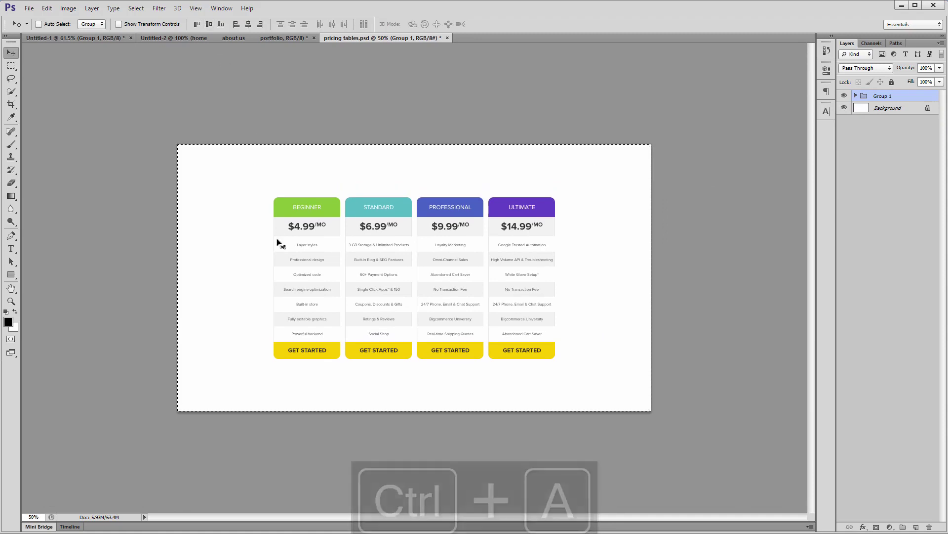
{"action": "key", "text": "ctrl+d"}
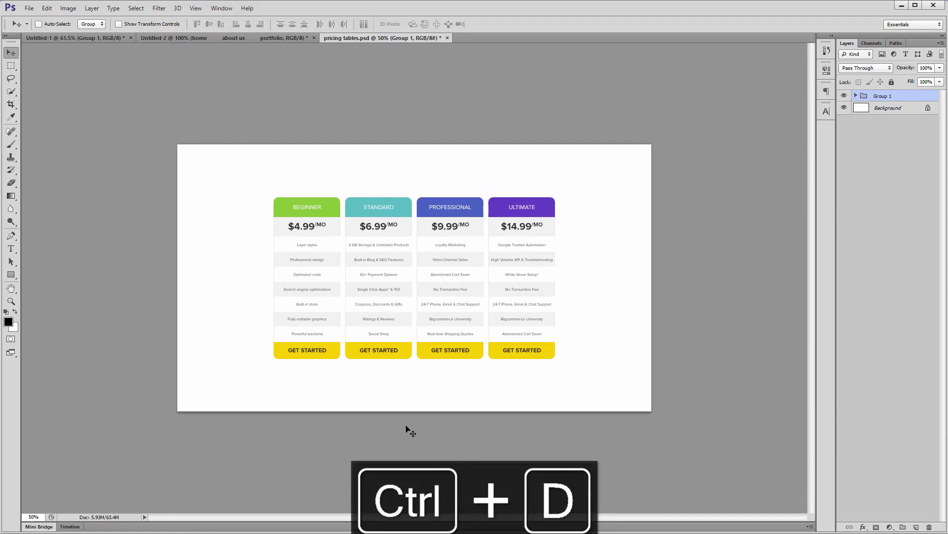
Ungroup the centered pricing tables and select only group 1, the Beginner table
{"action": "right_click", "coordinate": [888, 97]}
{"action": "left_click", "coordinate": [889, 135]}
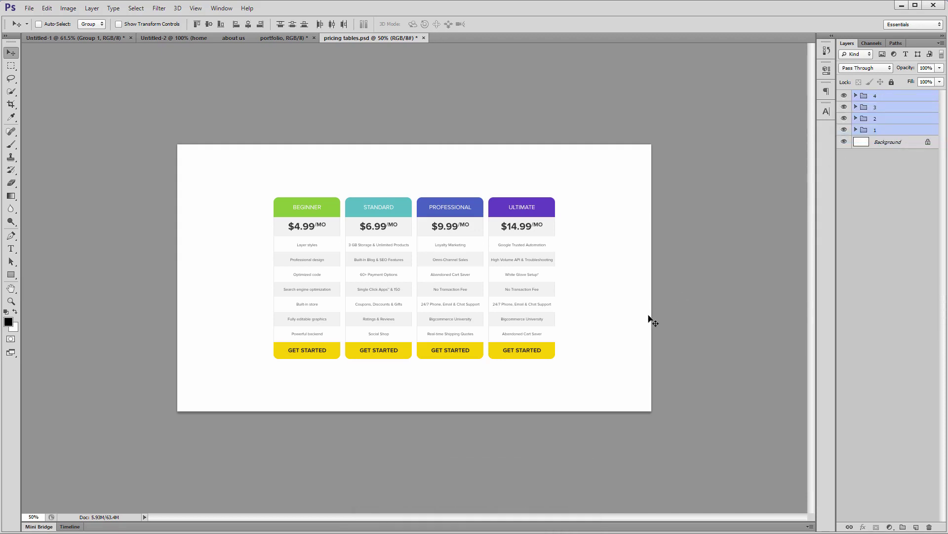
{"action": "left_click", "coordinate": [901, 130]}
{"action": "key", "text": "ctrl+d"}
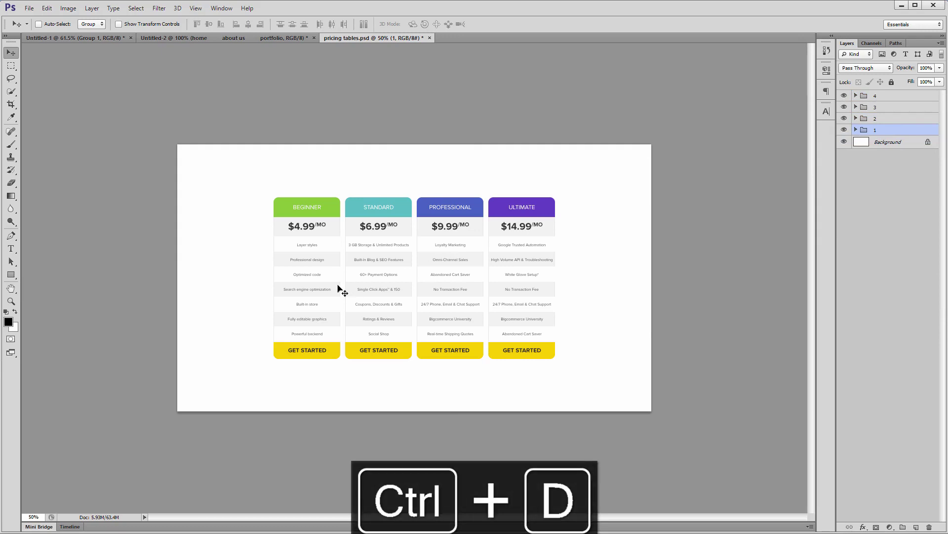
Quit the program and discard the unsaved changes in all open documents
{"action": "left_click", "coordinate": [934, 5]}
{"action": "left_click", "coordinate": [461, 200]}
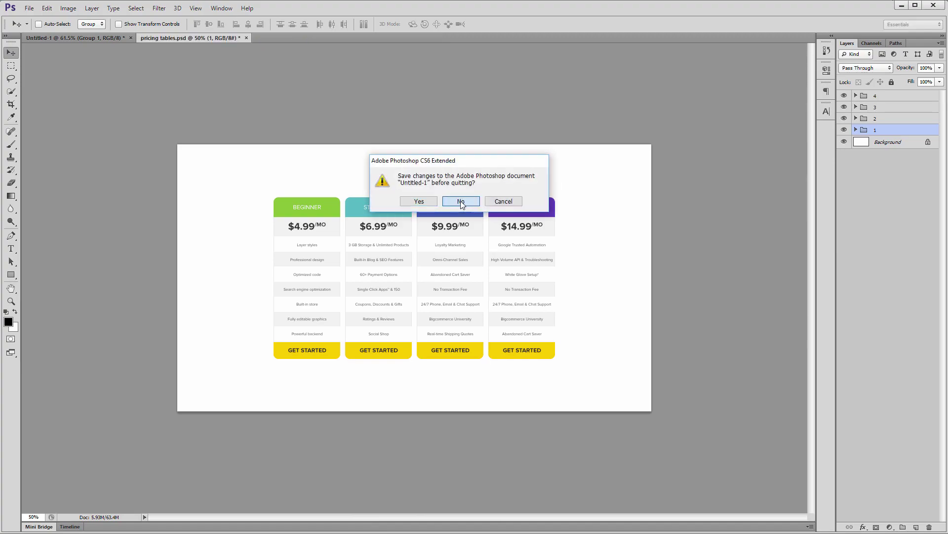
{"action": "left_click", "coordinate": [461, 201]}
{"action": "left_click", "coordinate": [461, 200]}
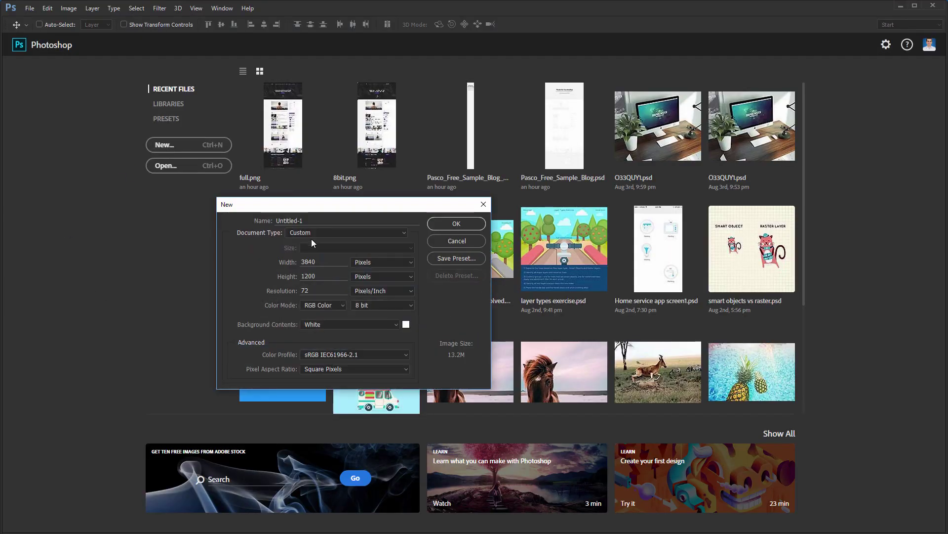
Create a new Web document with the Web Most Common (1366, 768) artboard size
{"action": "left_click", "coordinate": [313, 242]}
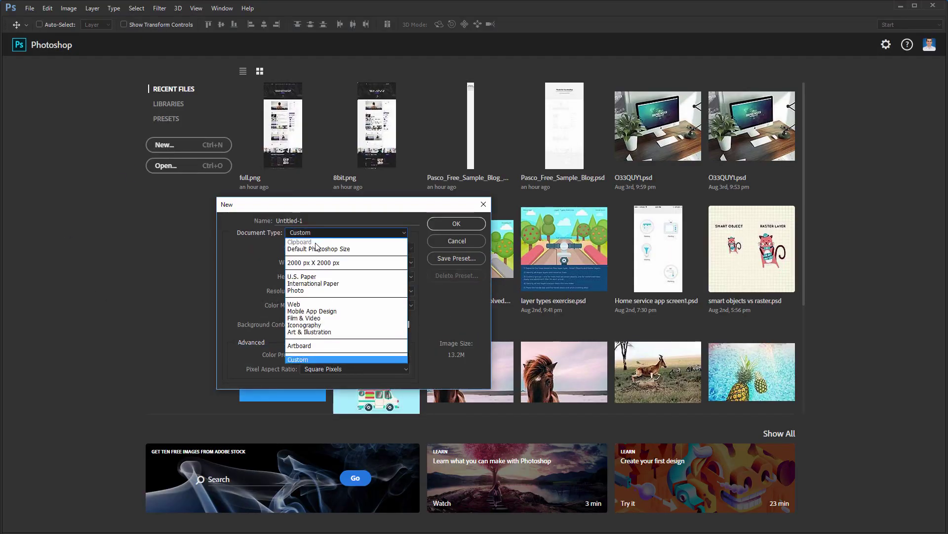
{"action": "left_click", "coordinate": [305, 300]}
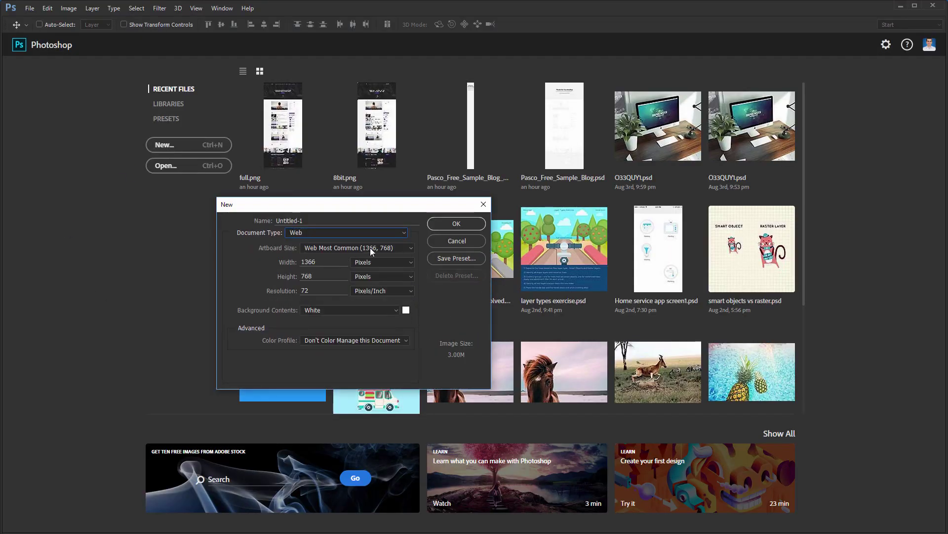
{"action": "left_click", "coordinate": [452, 226]}
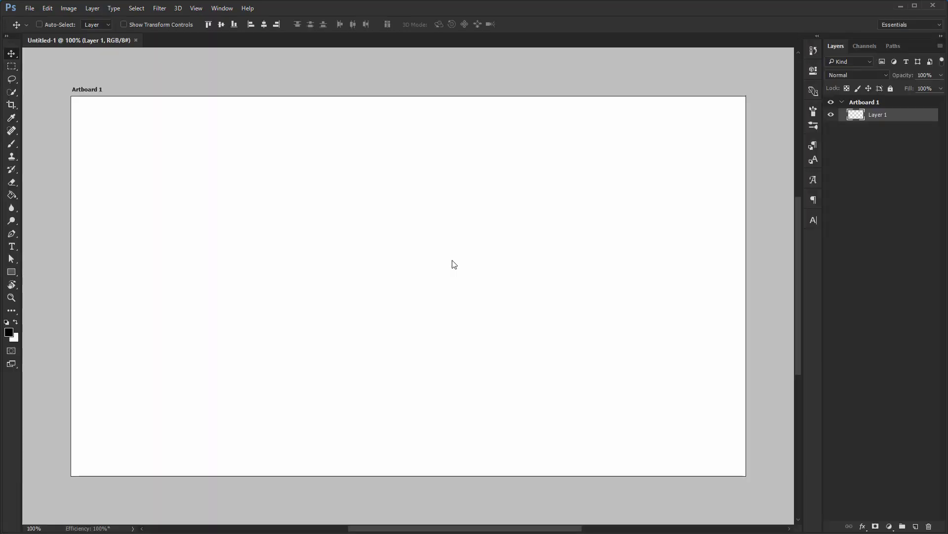
Draw a black square of about 195 by 194 px on the artboard and collapse its shape properties
{"action": "key", "text": "u"}
{"action": "left_click_drag", "start_coordinate": [281, 189], "coordinate": [377, 284]}
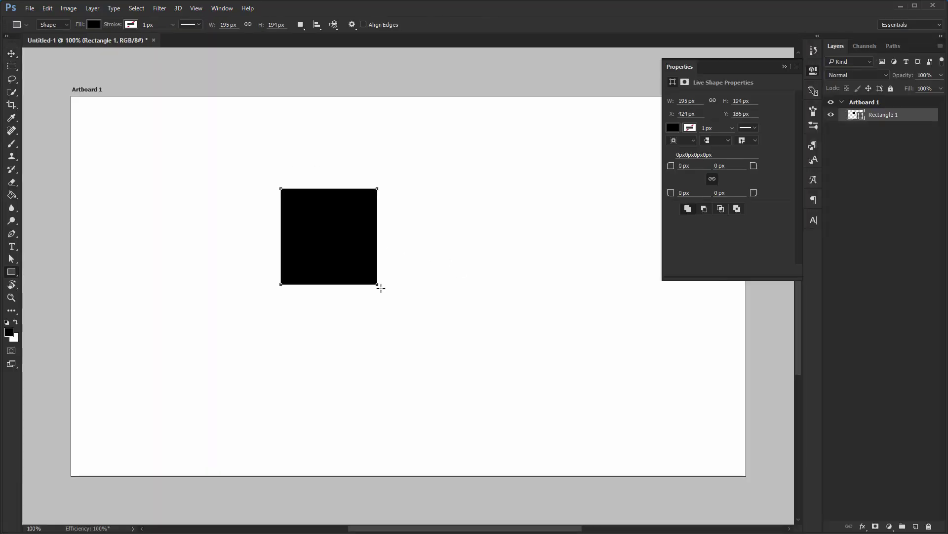
{"action": "key", "text": "v"}
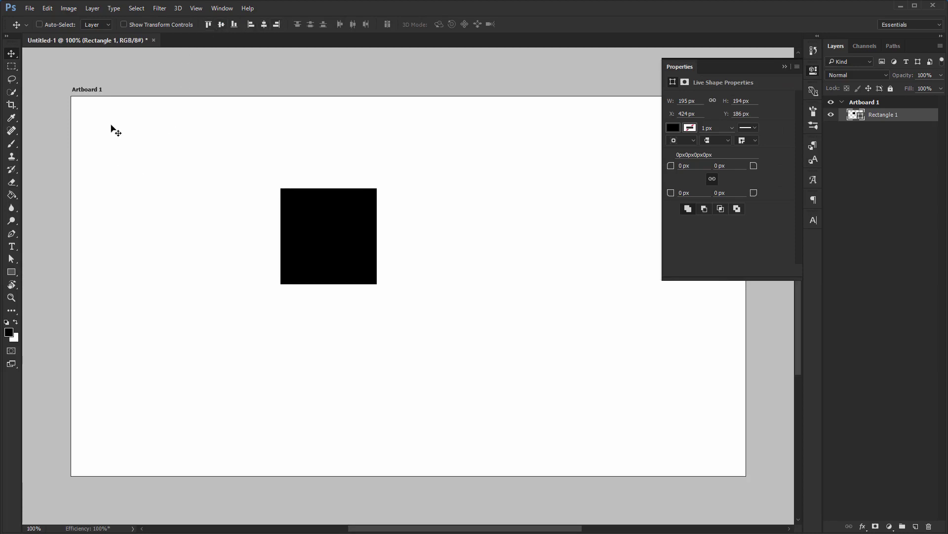
{"action": "left_click", "coordinate": [815, 71]}
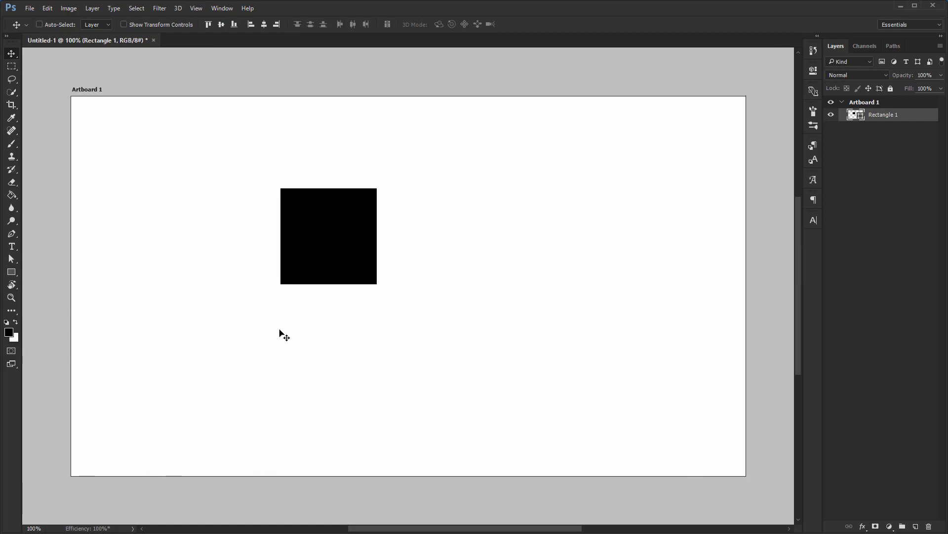
Align the black square in turn with the artboard's left, right, bottom and top edges, ending in the top-right corner
{"action": "left_click", "coordinate": [250, 24]}
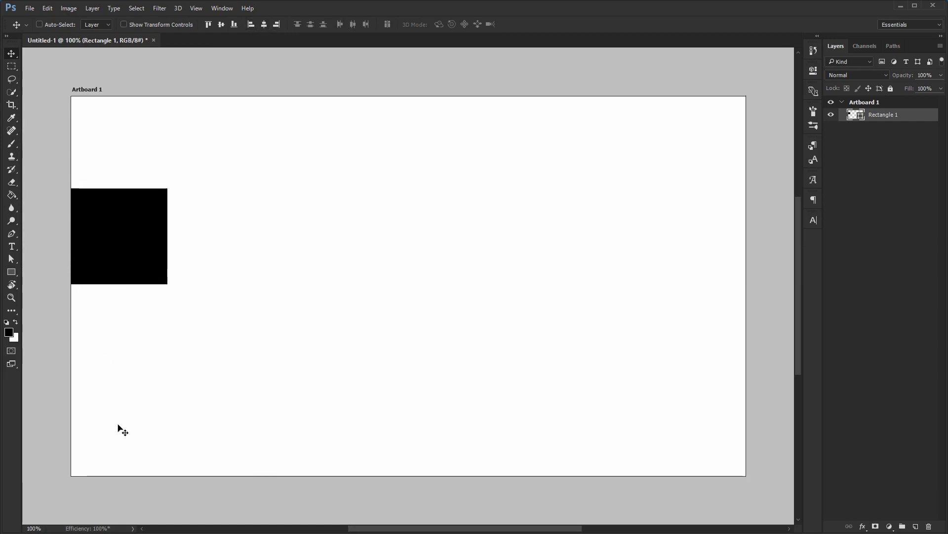
{"action": "left_click", "coordinate": [276, 24]}
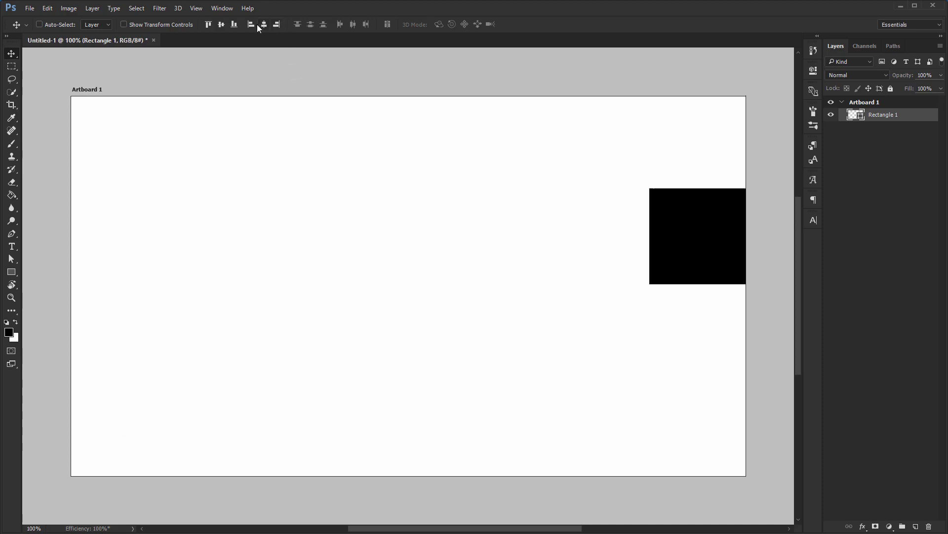
{"action": "left_click", "coordinate": [253, 25]}
{"action": "left_click", "coordinate": [236, 26]}
{"action": "left_click", "coordinate": [209, 25]}
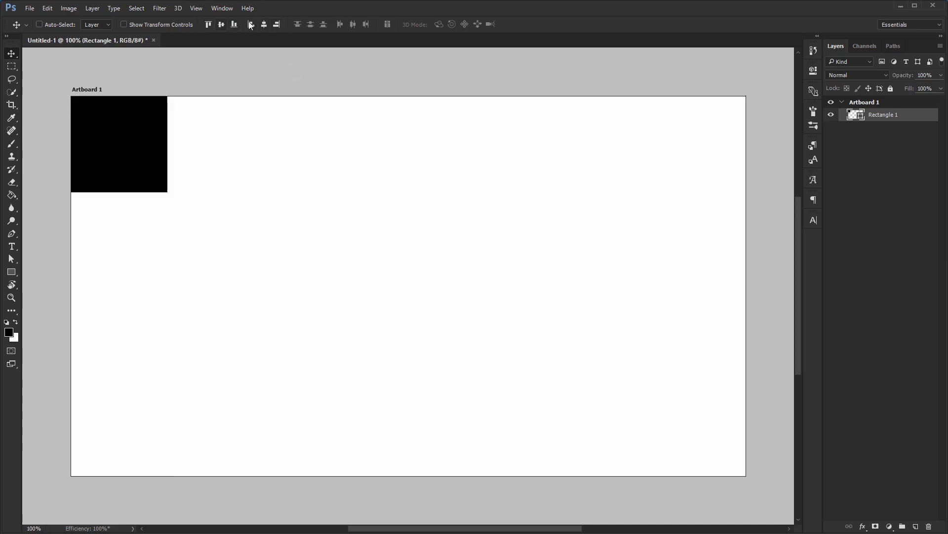
{"action": "left_click", "coordinate": [277, 24]}
Center the black square horizontally and vertically on the artboard
{"action": "left_click", "coordinate": [264, 24]}
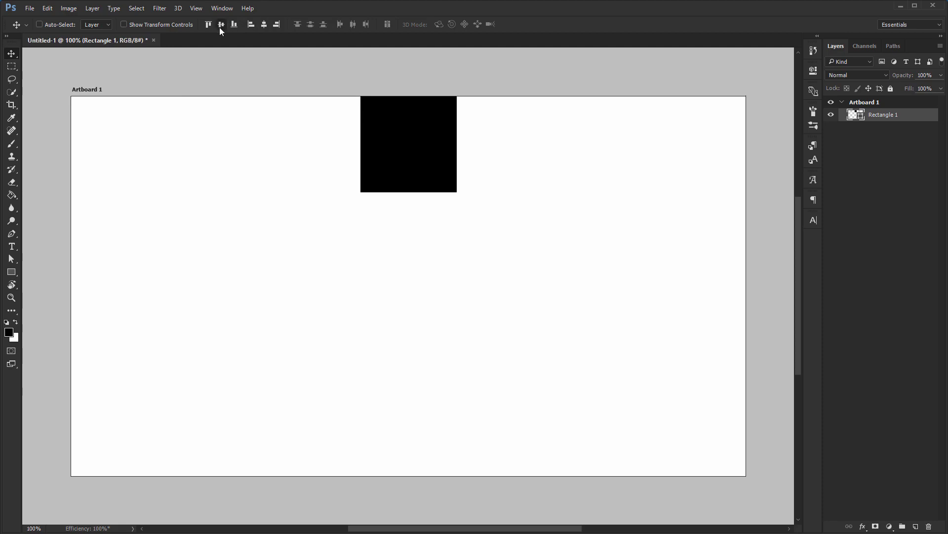
{"action": "left_click", "coordinate": [221, 24]}
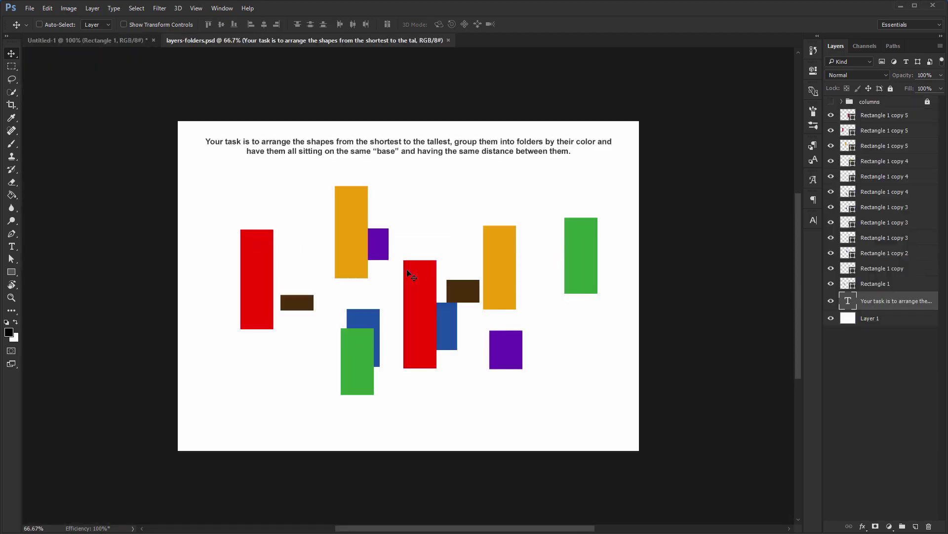
Examine the coloured shapes and the arranging task in layers-folders.psd
{"action": "scroll", "coordinate": [407, 270], "scroll_direction": "up", "scroll_amount": 3}
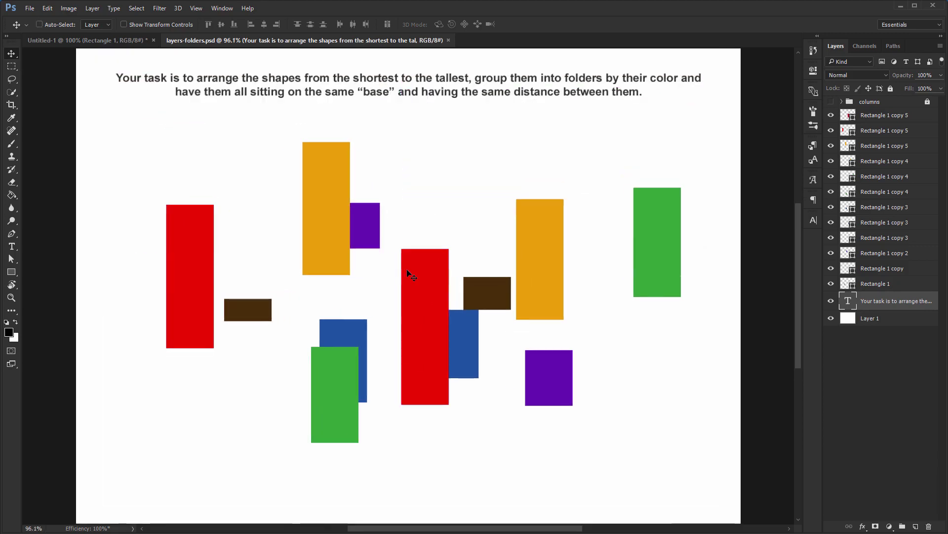